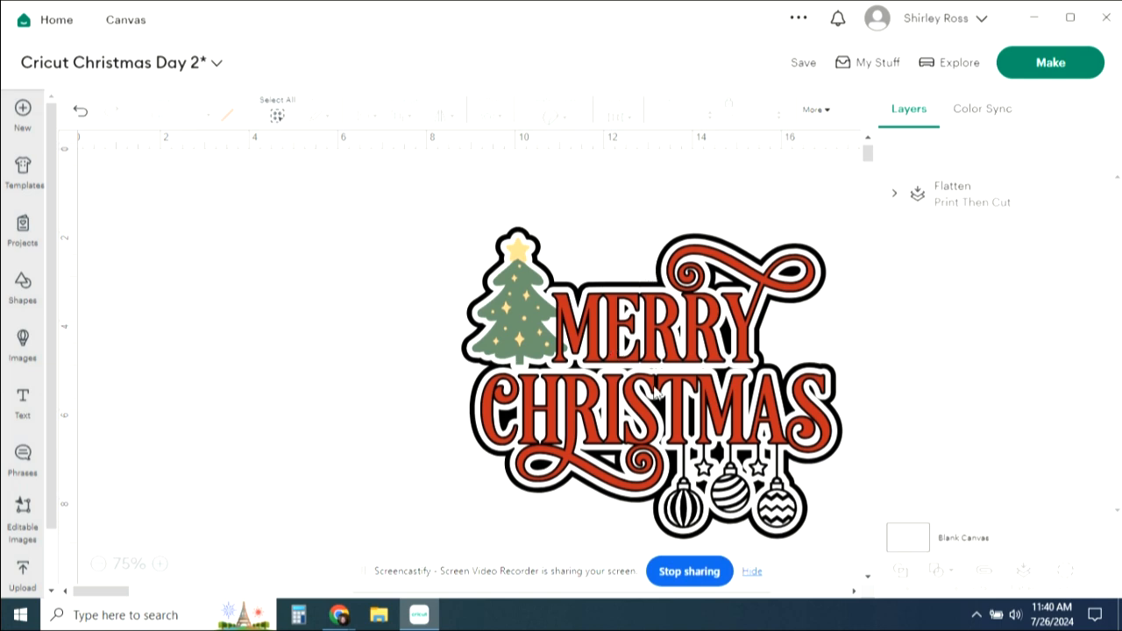
Step: Move the finished sample design aside, search the image library for #M4c577F7D and select the Merry Christmas lettering
{"action": "left_click_drag", "start_coordinate": [637, 331], "coordinate": [864, 307]}
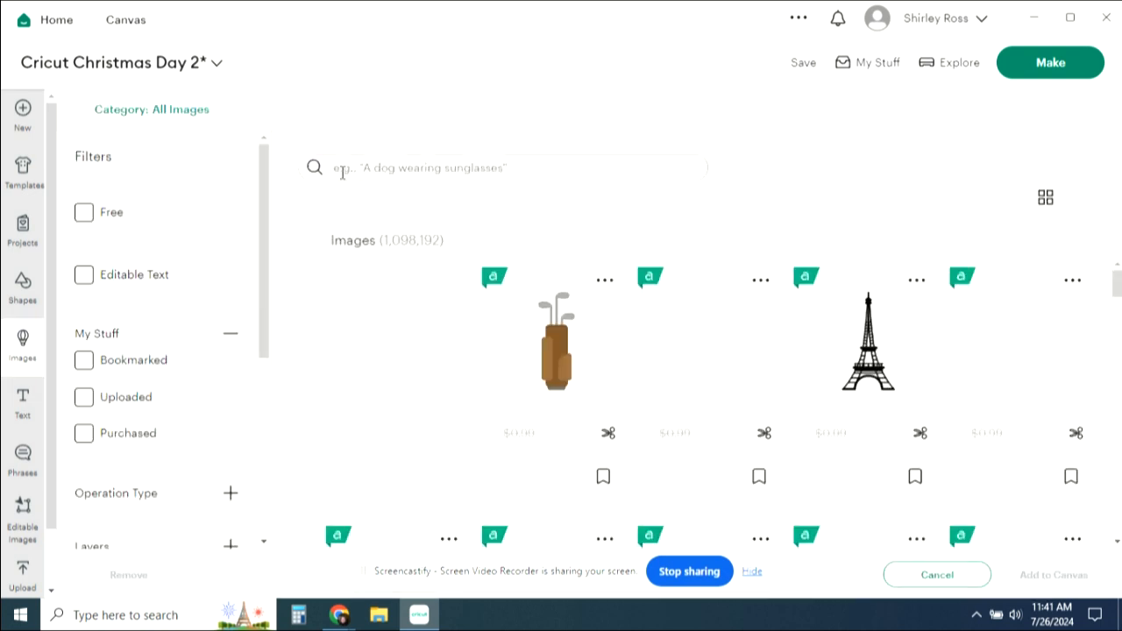
{"action": "left_click", "coordinate": [342, 172]}
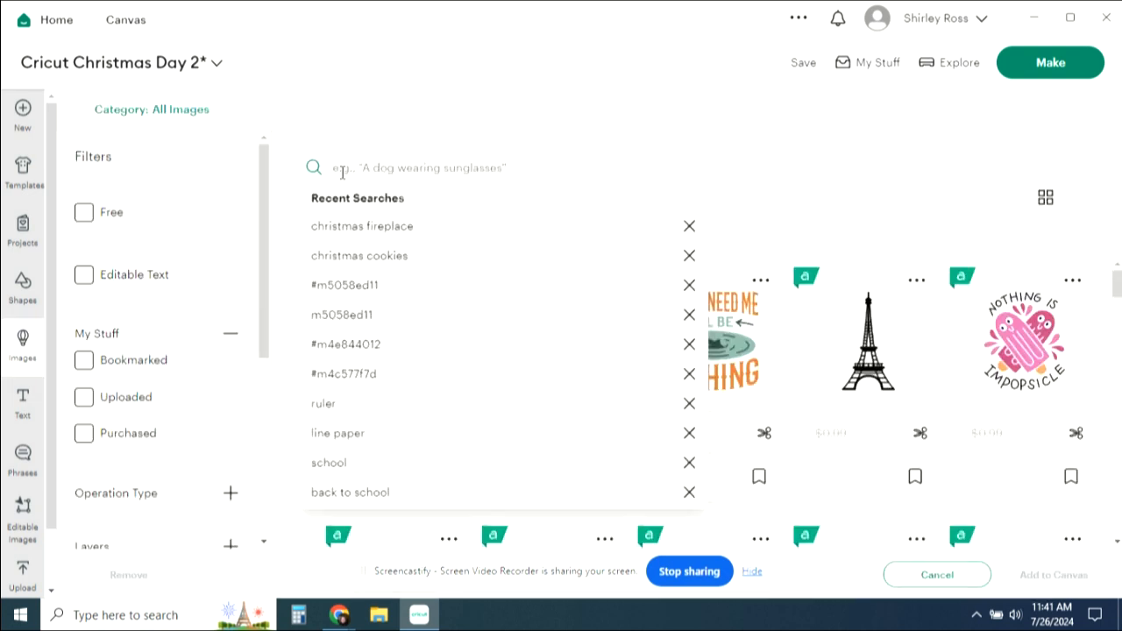
{"action": "type", "text": "#"}
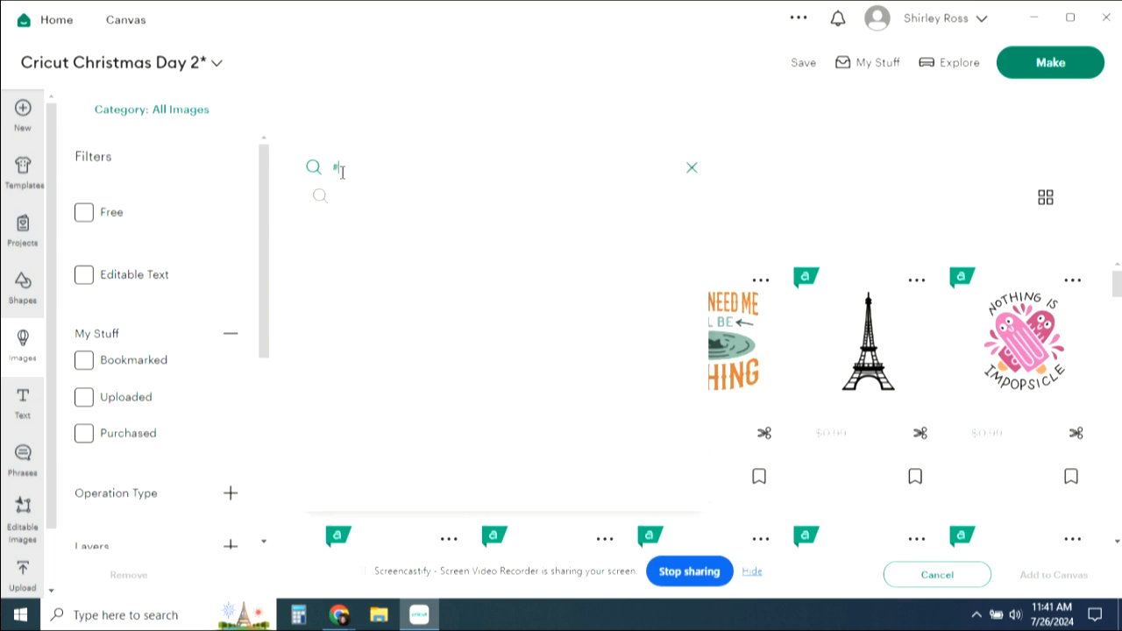
{"action": "type", "text": "Y"}
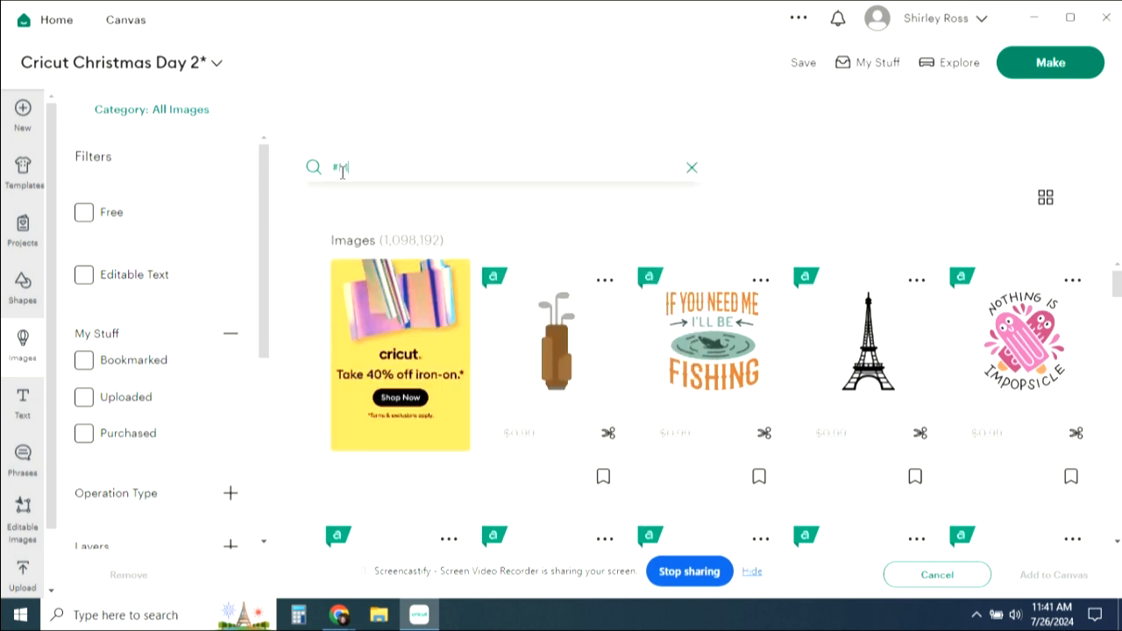
{"action": "type", "text": "4d"}
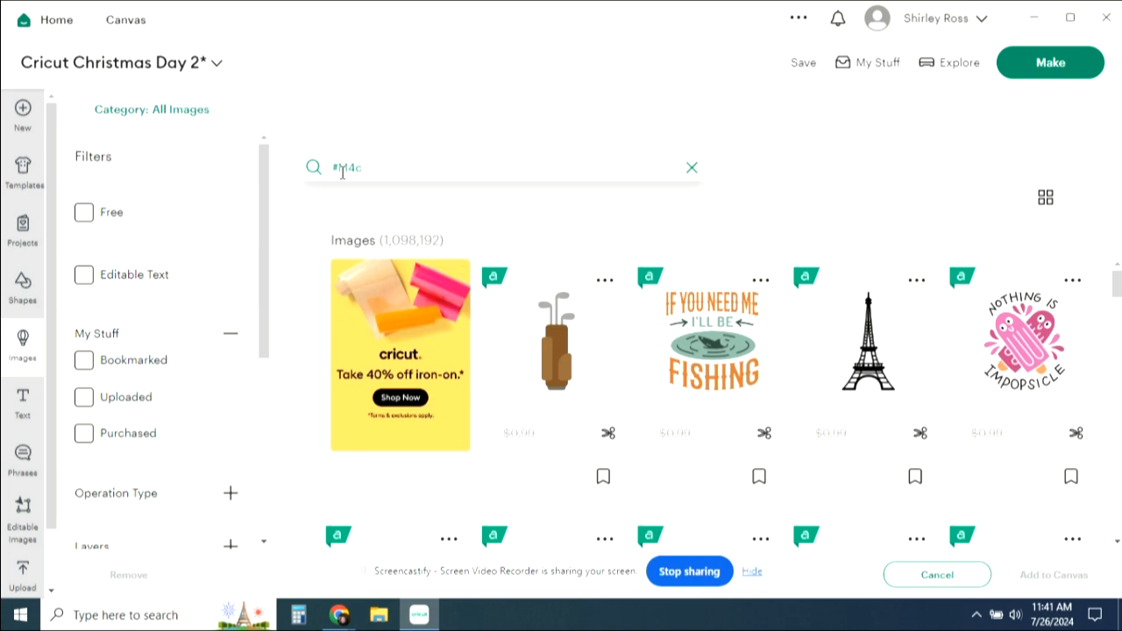
{"action": "type", "text": "577F7D"}
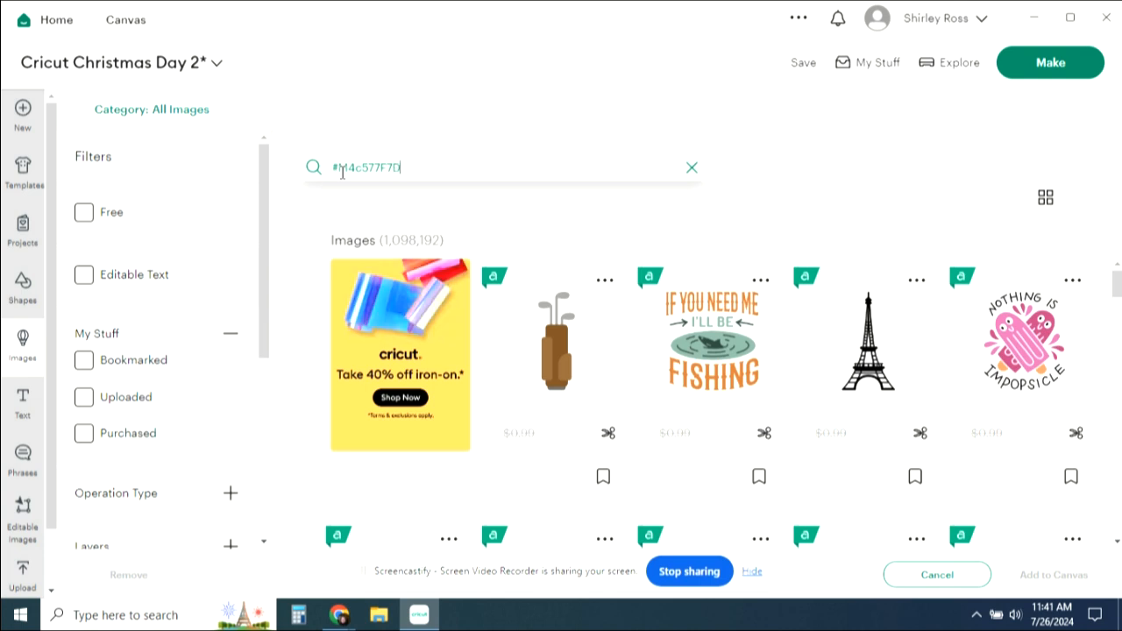
{"action": "key", "text": "Return"}
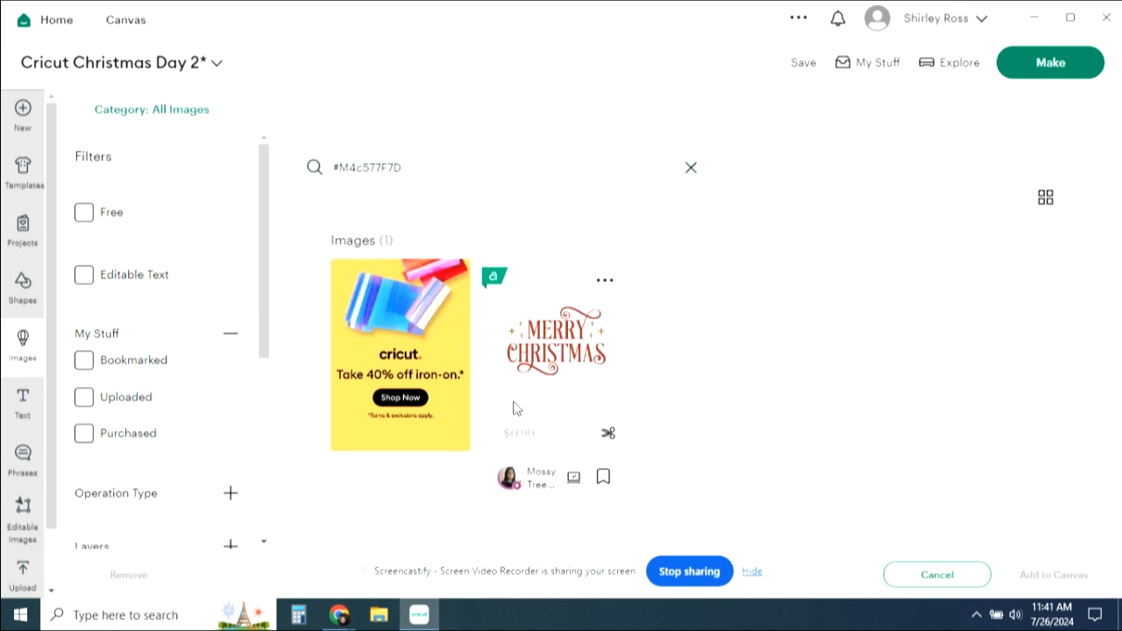
{"action": "left_click", "coordinate": [544, 363]}
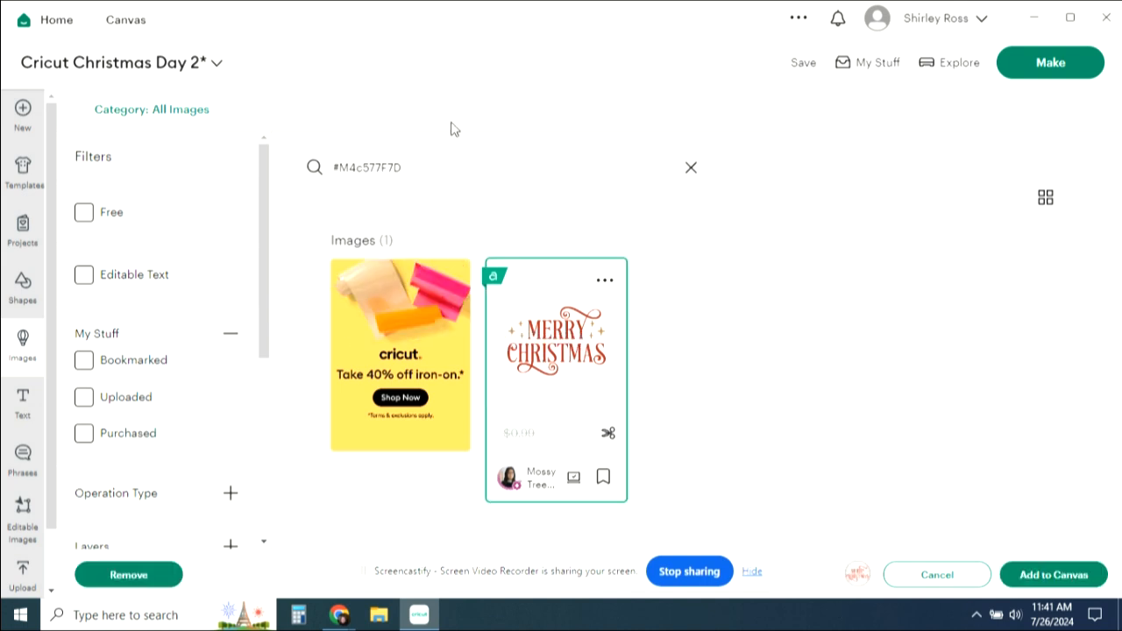
Step: Search the image library for #M4E844012 and select the hanging Christmas ornaments image
{"action": "left_click", "coordinate": [418, 168]}
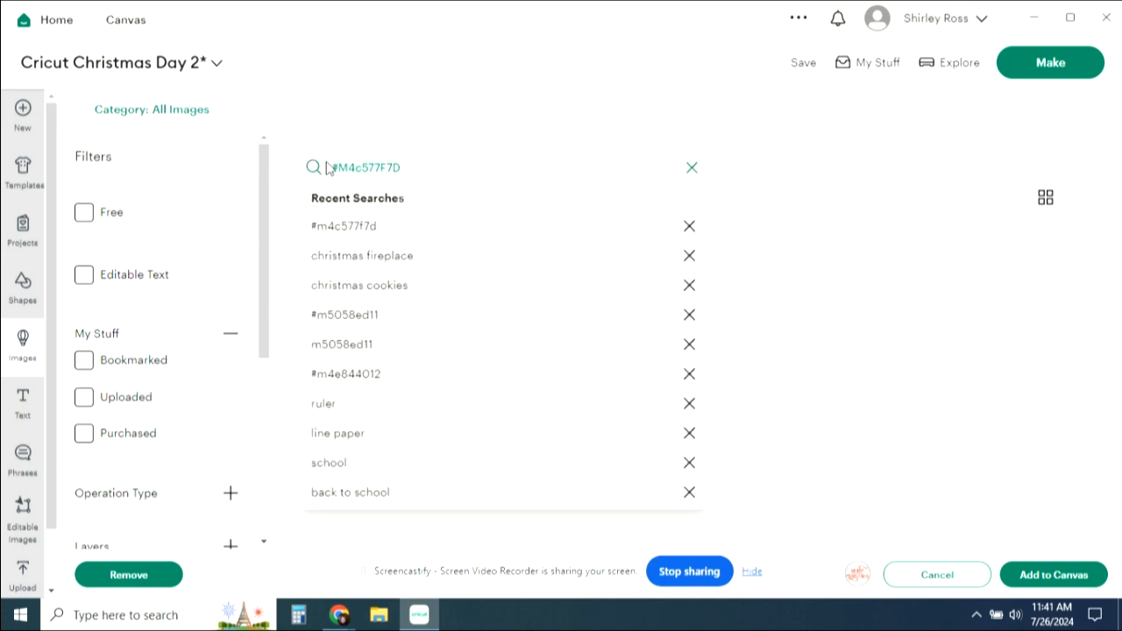
{"action": "type", "text": "#M"}
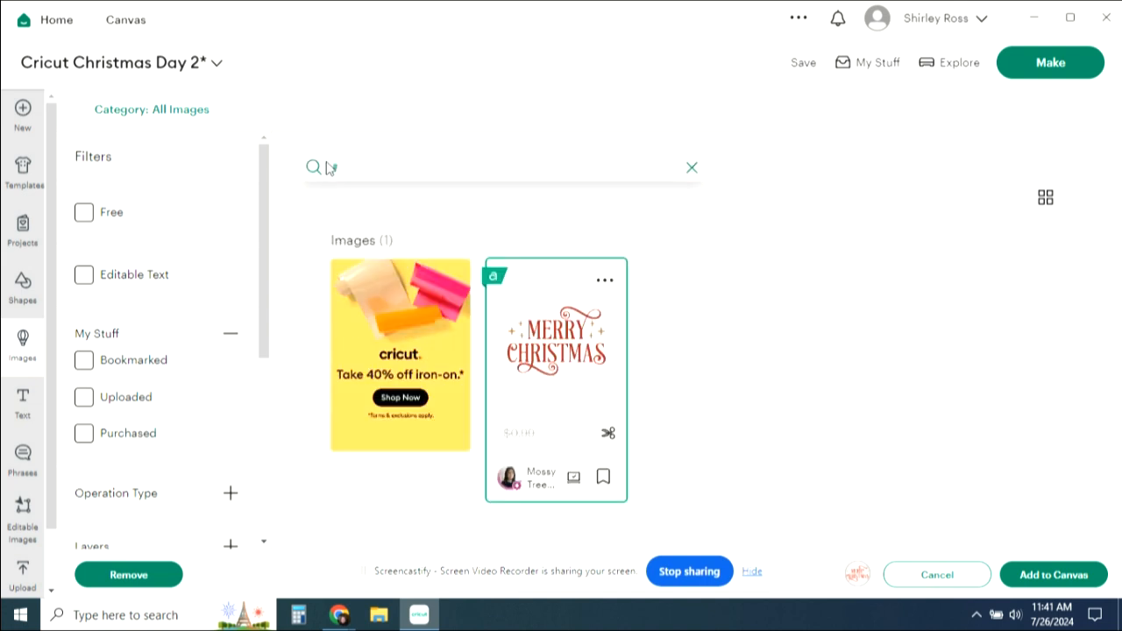
{"action": "type", "text": "4"}
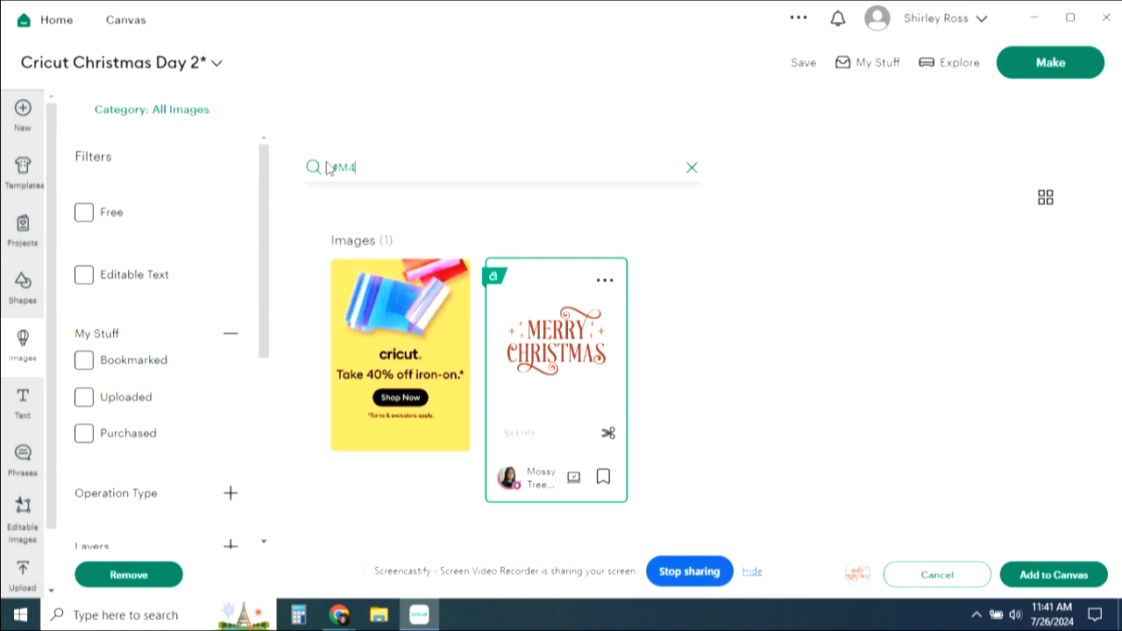
{"action": "type", "text": "E"}
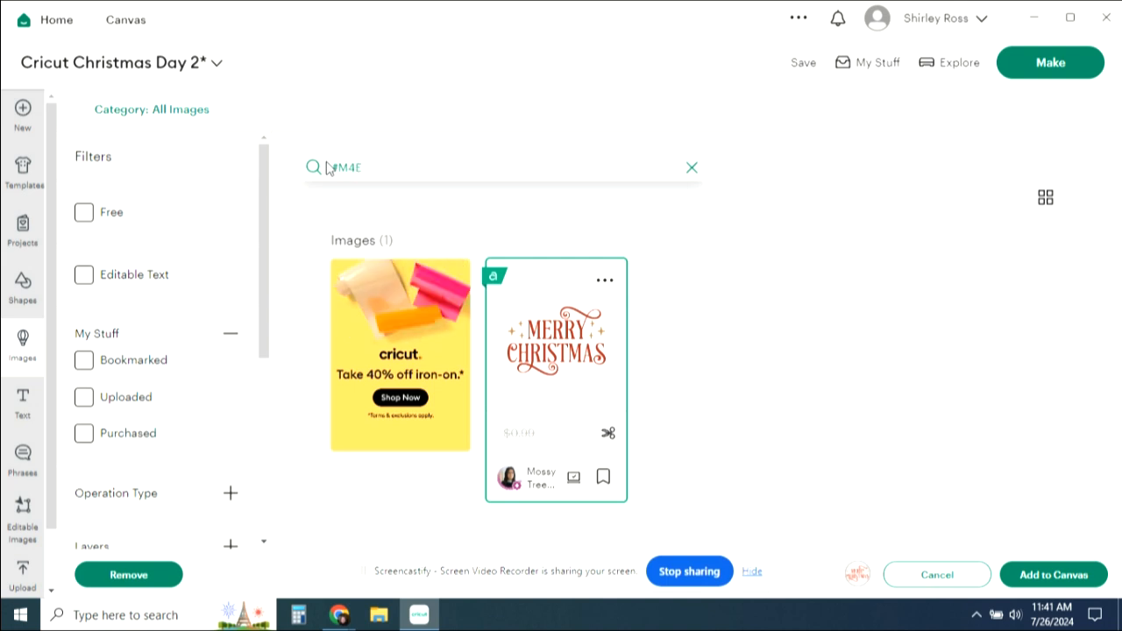
{"action": "type", "text": "8"}
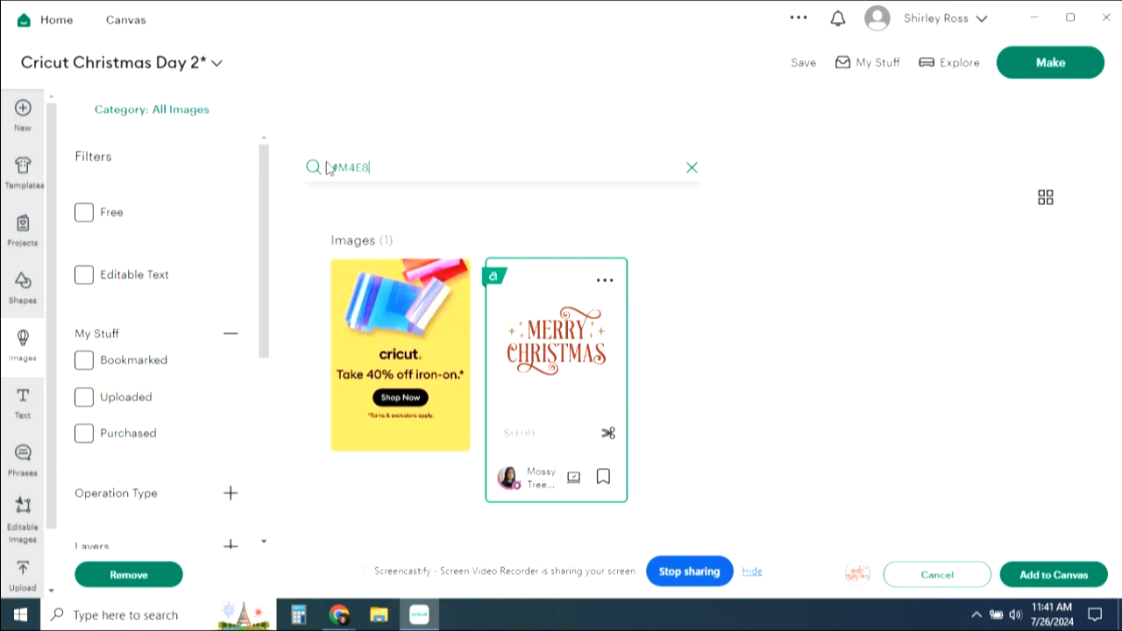
{"action": "type", "text": "44012"}
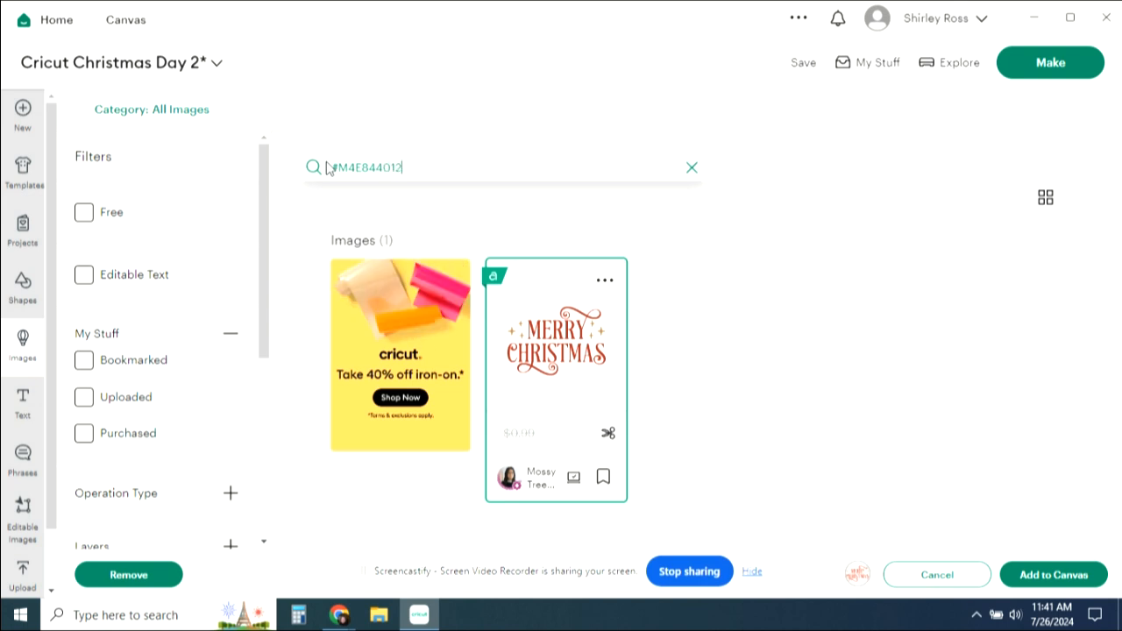
{"action": "key", "text": "Return"}
{"action": "left_click", "coordinate": [568, 390]}
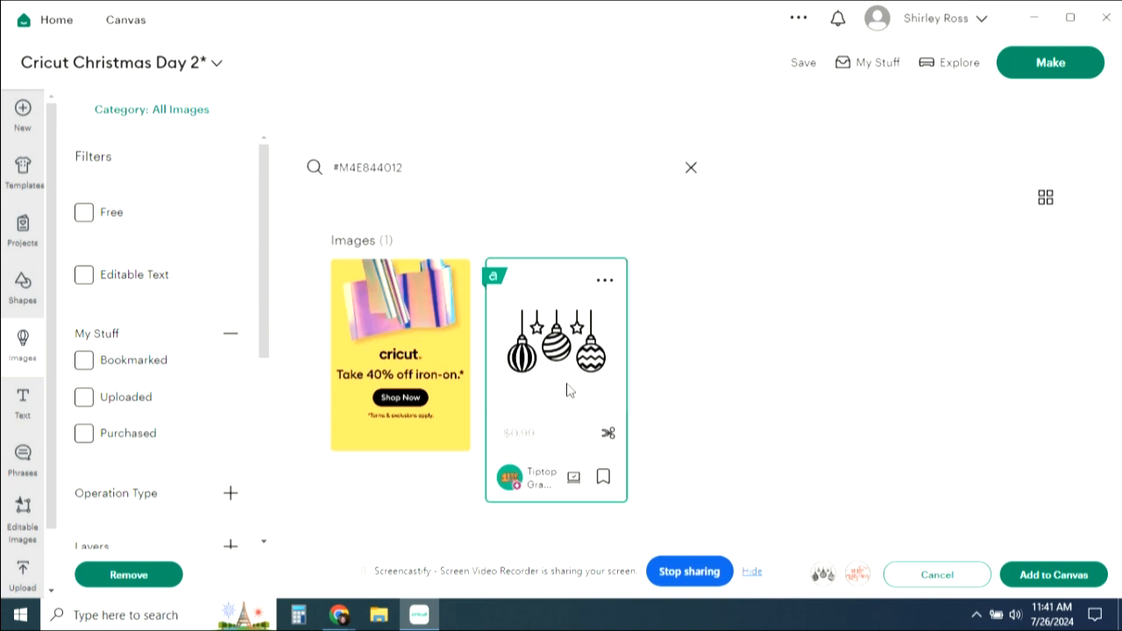
Step: Search the image library for #M5058ED11, select the Christmas tree, and add all three selected images to the canvas
{"action": "left_click", "coordinate": [422, 166]}
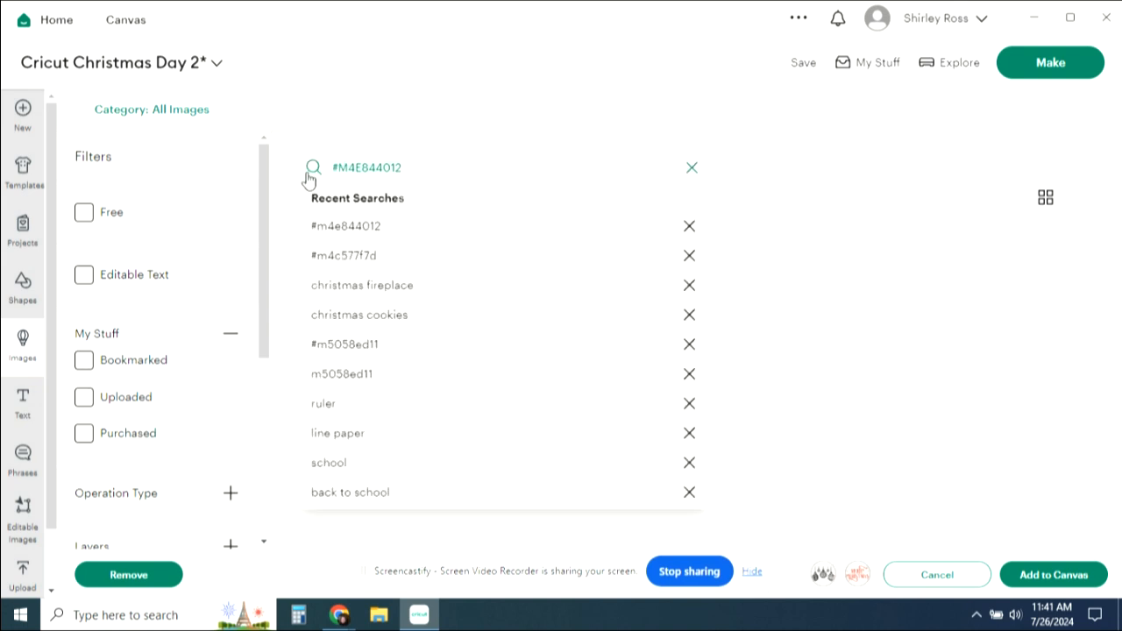
{"action": "type", "text": "#"}
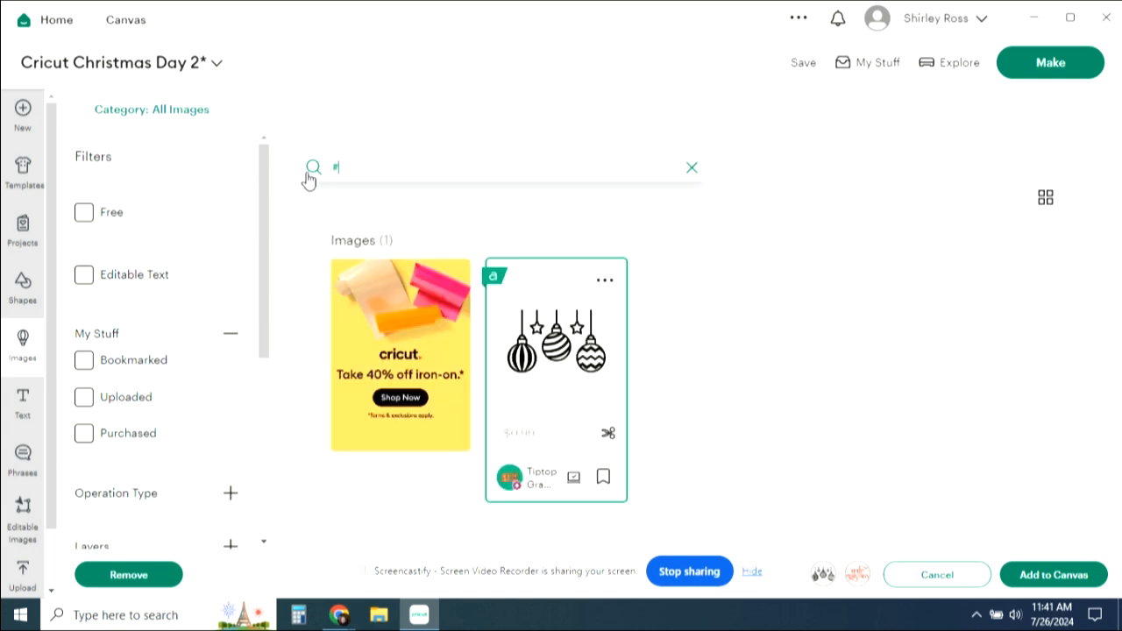
{"action": "type", "text": "M5058E"}
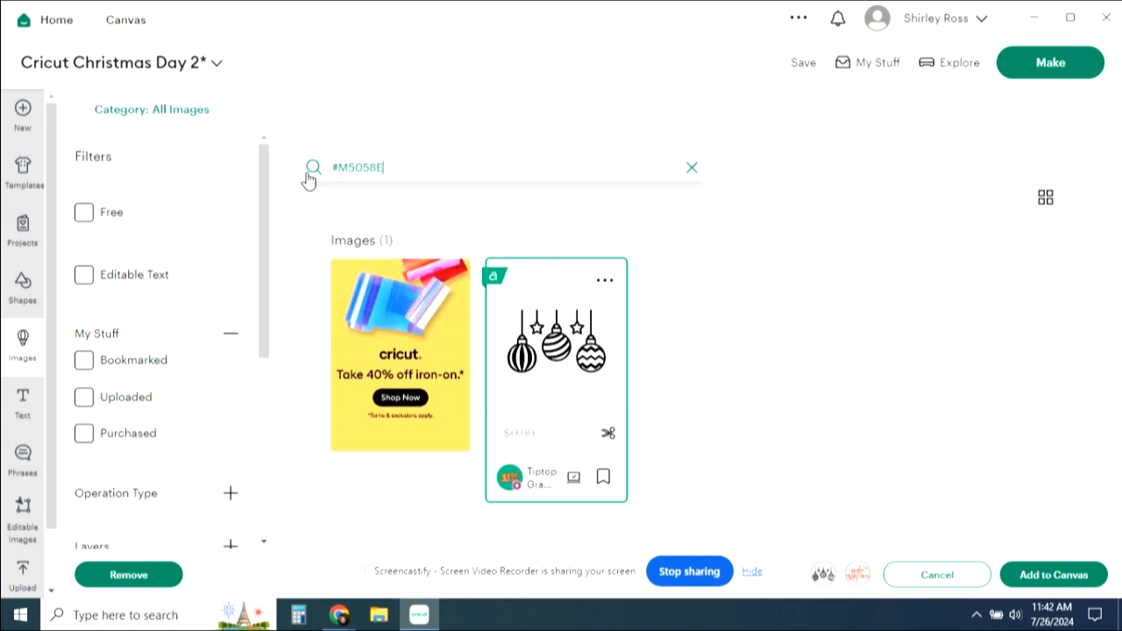
{"action": "type", "text": "D11"}
{"action": "left_click", "coordinate": [309, 174]}
{"action": "left_click", "coordinate": [572, 334]}
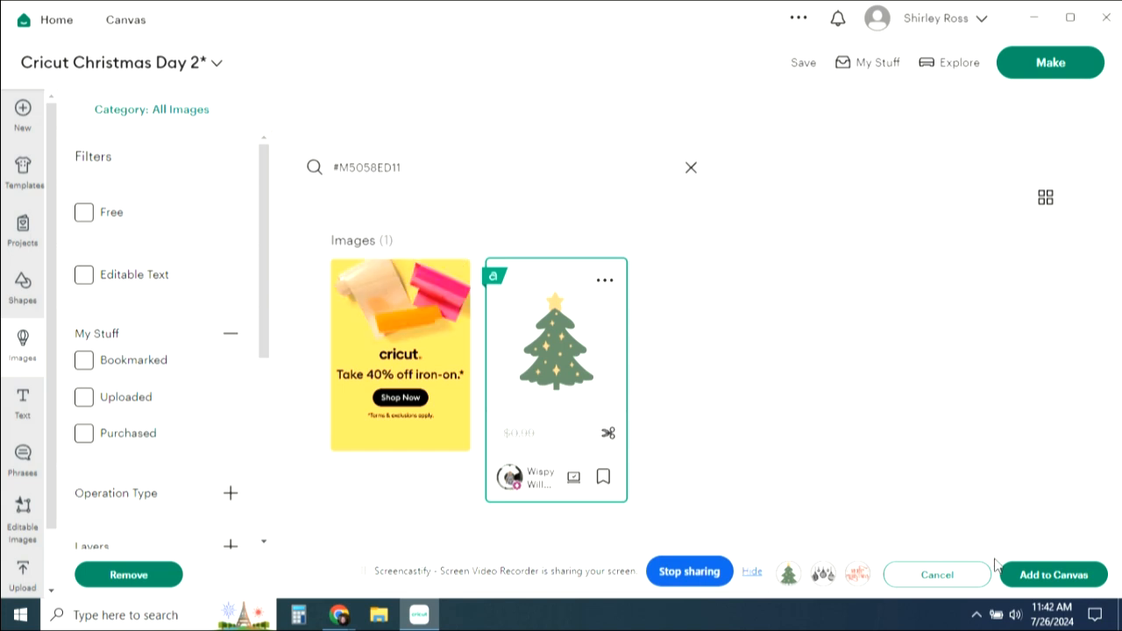
{"action": "left_click", "coordinate": [1057, 582]}
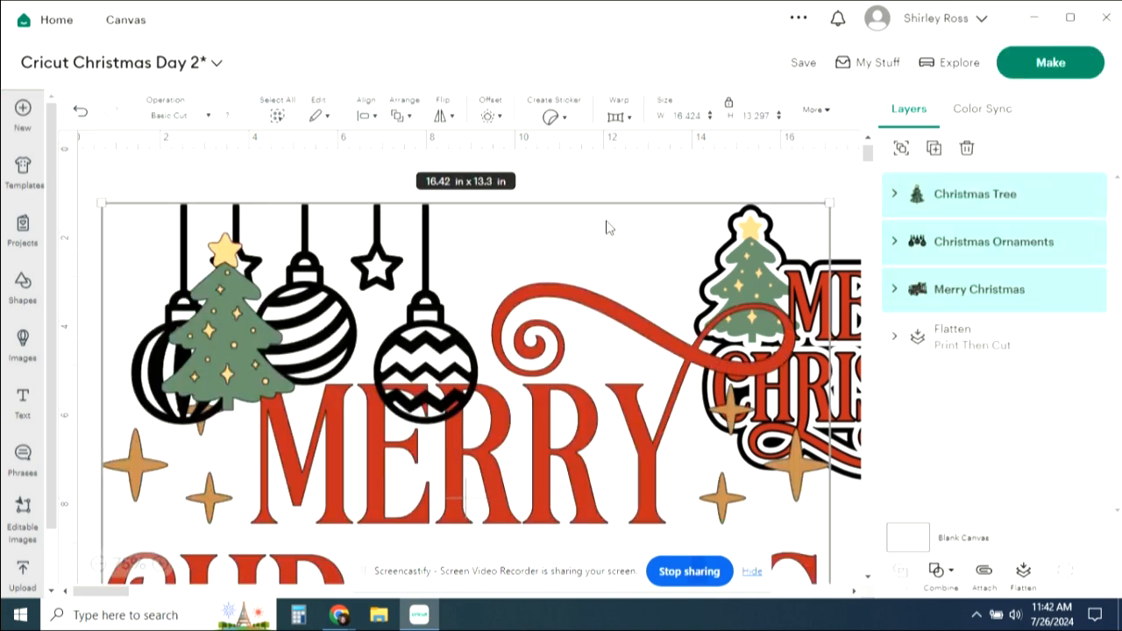
Step: Scale the three added images together to about 9.38 by 7.59 in and place them at about x 1.88, y 0.66
{"action": "left_click_drag", "start_coordinate": [824, 200], "coordinate": [502, 358]}
{"action": "left_click_drag", "start_coordinate": [370, 554], "coordinate": [379, 361]}
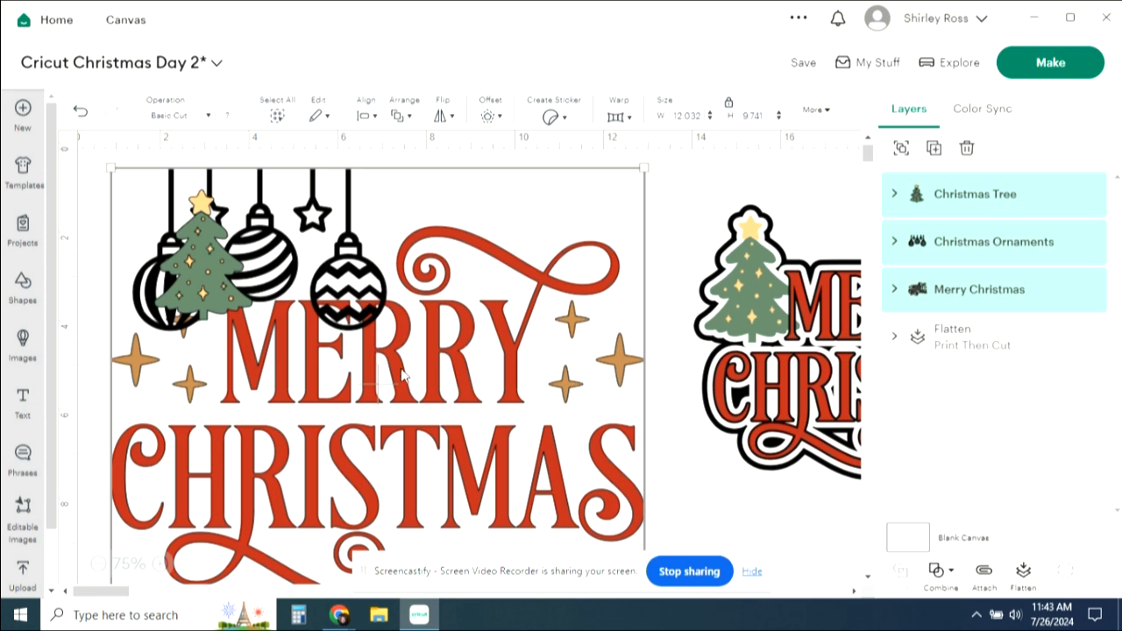
{"action": "left_click_drag", "start_coordinate": [649, 163], "coordinate": [574, 252]}
{"action": "left_click_drag", "start_coordinate": [325, 454], "coordinate": [369, 364]}
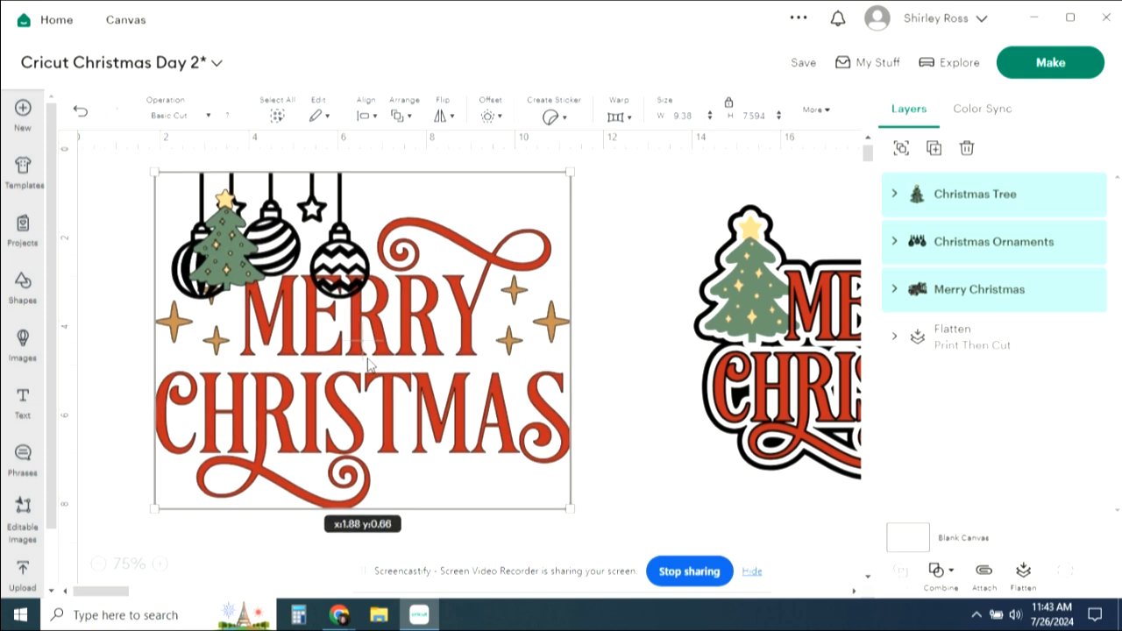
{"action": "left_click", "coordinate": [645, 219]}
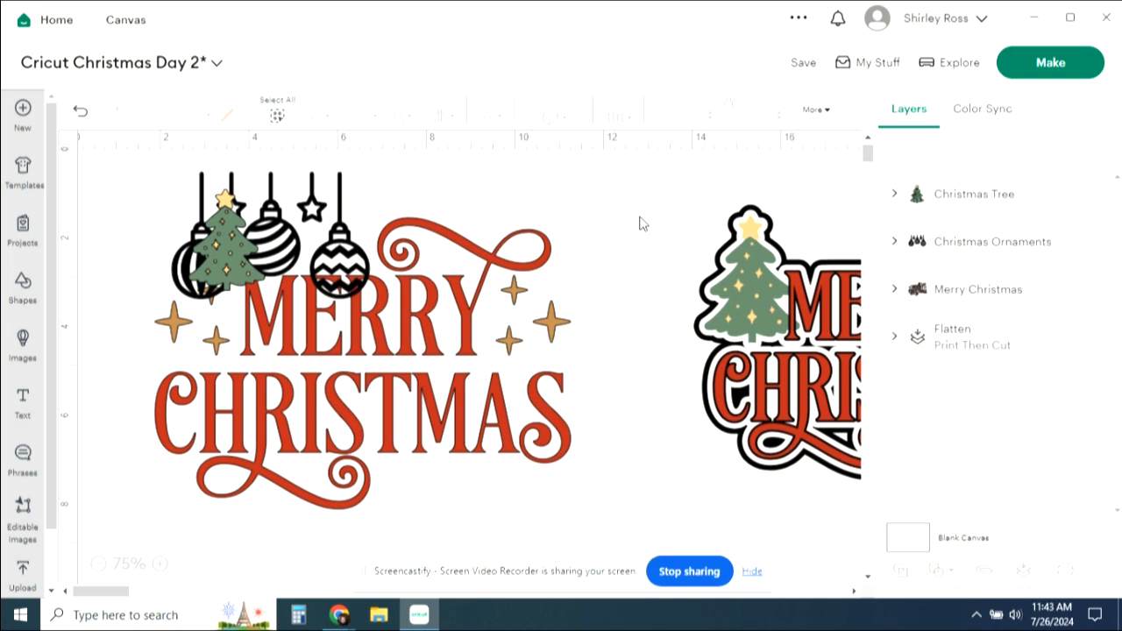
Step: Move the ornaments and the Christmas tree off the lettering, over beside the sample design
{"action": "left_click_drag", "start_coordinate": [340, 230], "coordinate": [845, 487]}
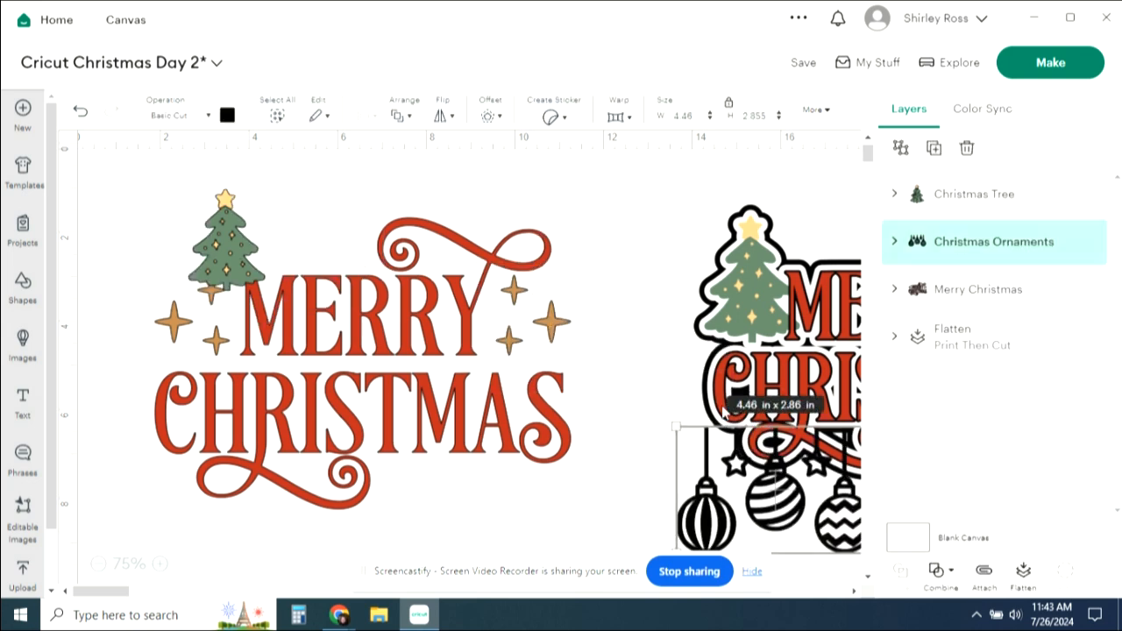
{"action": "left_click", "coordinate": [227, 258]}
{"action": "left_click_drag", "start_coordinate": [227, 258], "coordinate": [830, 407]}
Step: Delete the gold stars layer from the Merry Christmas image
{"action": "left_click", "coordinate": [322, 338]}
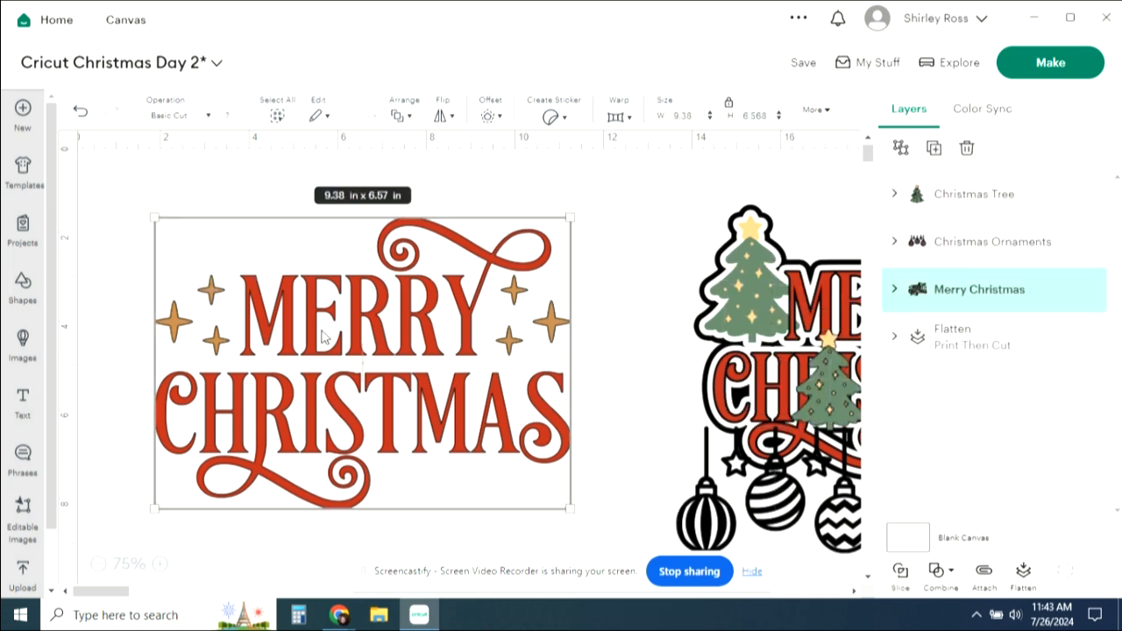
{"action": "left_click", "coordinate": [895, 291]}
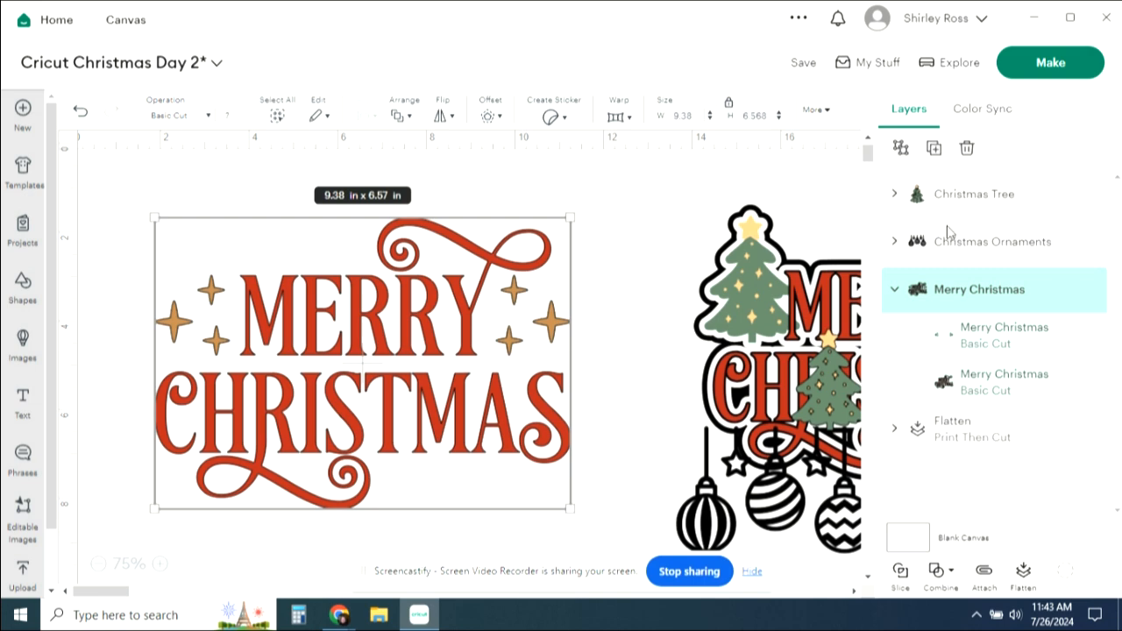
{"action": "left_click", "coordinate": [982, 344]}
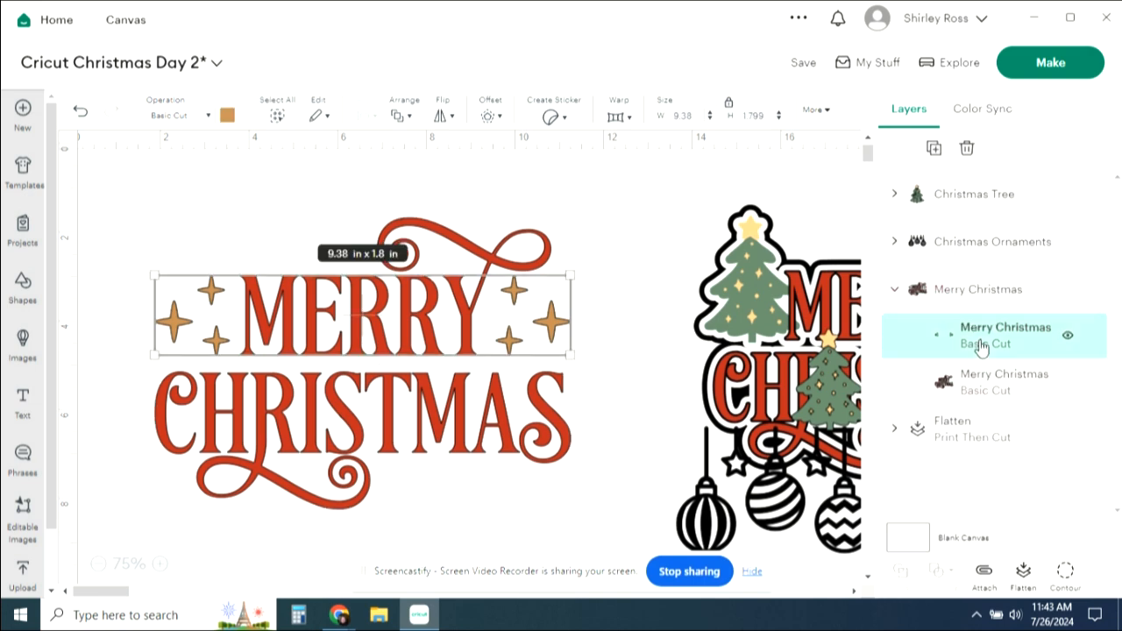
{"action": "left_click", "coordinate": [966, 147]}
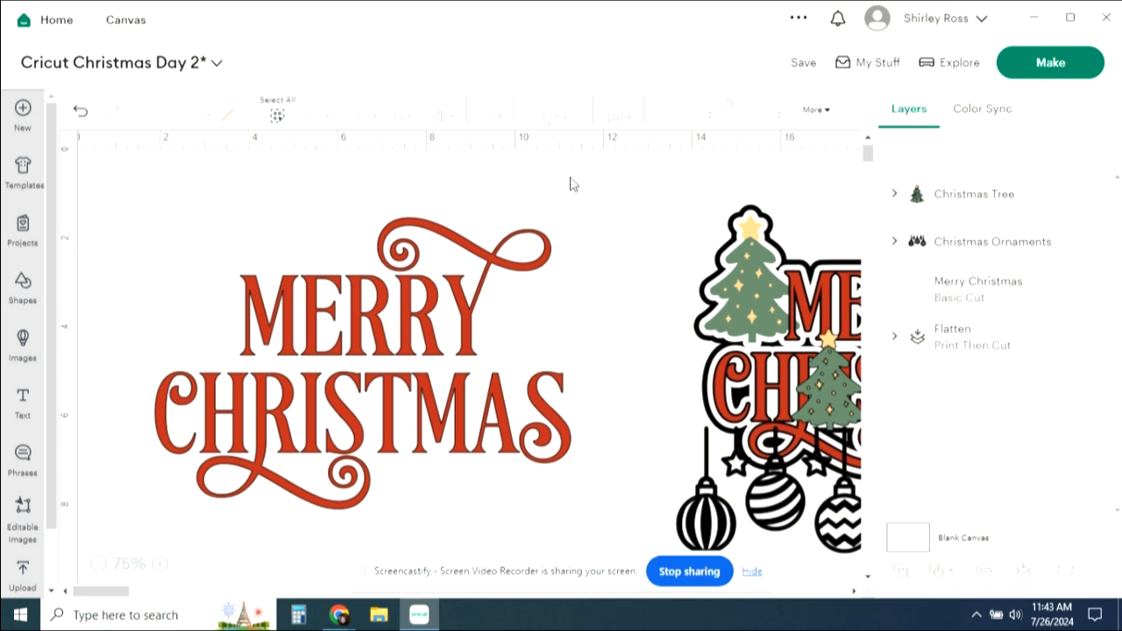
Step: Add a thin rounded-corner offset around the Merry Christmas lettering, about 9.52 by 6.71 in overall
{"action": "left_click", "coordinate": [465, 348]}
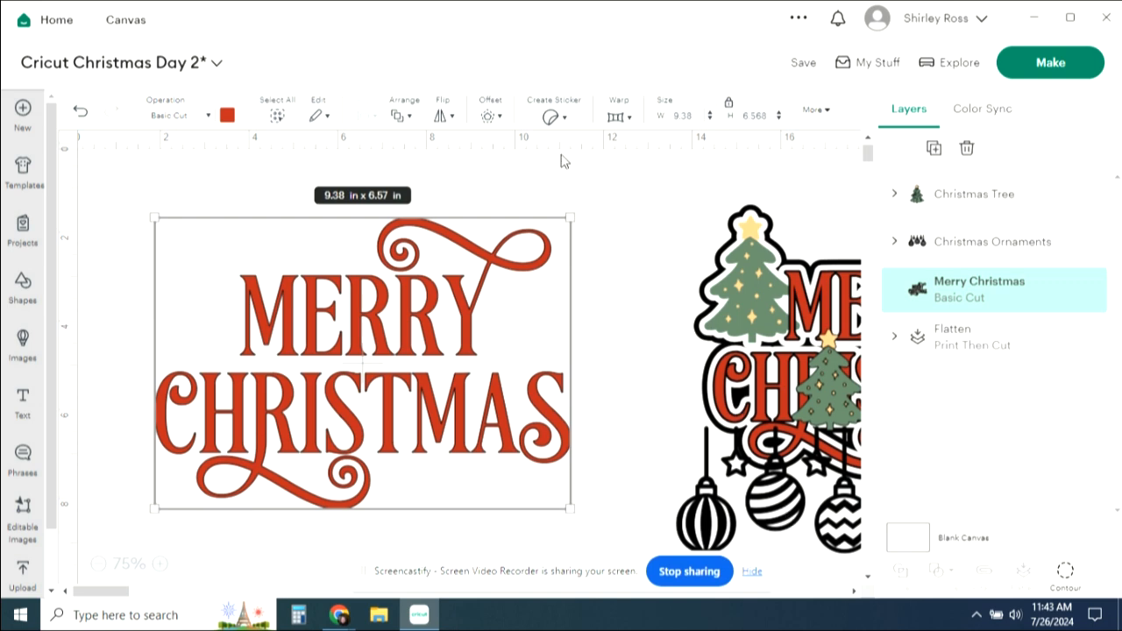
{"action": "left_click", "coordinate": [490, 119]}
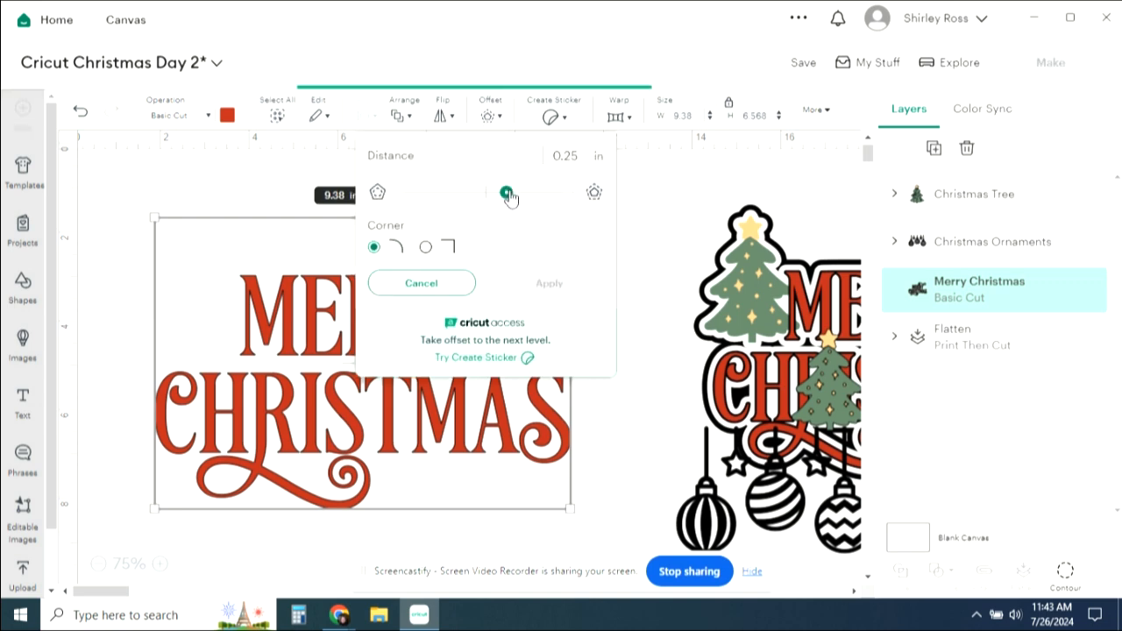
{"action": "left_click_drag", "start_coordinate": [509, 198], "coordinate": [495, 199]}
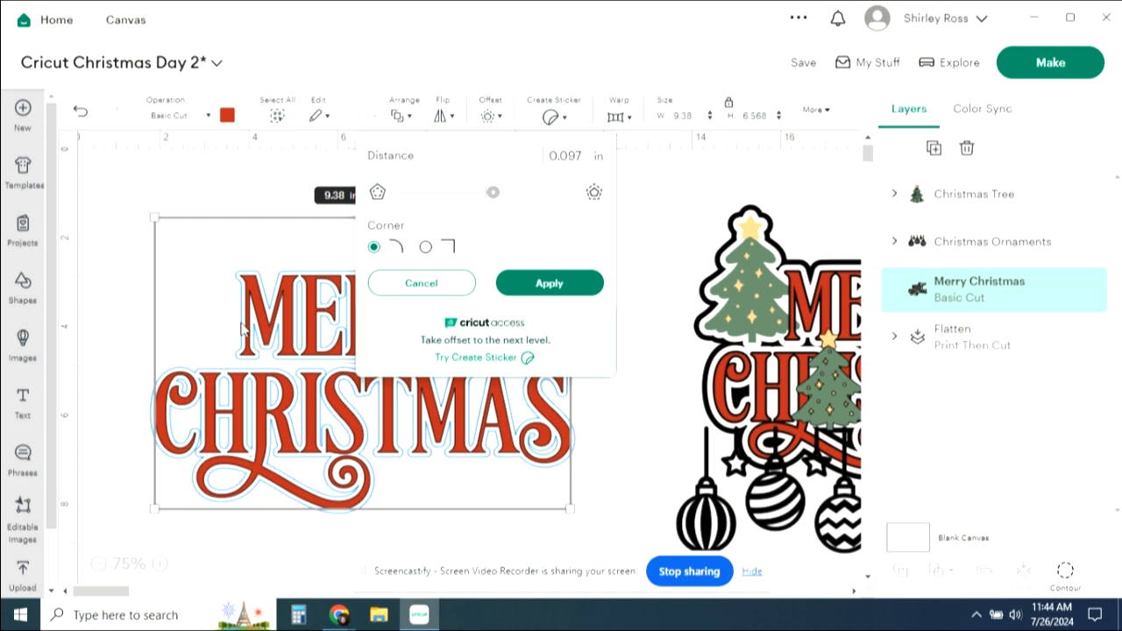
{"action": "left_click_drag", "start_coordinate": [493, 195], "coordinate": [490, 195]}
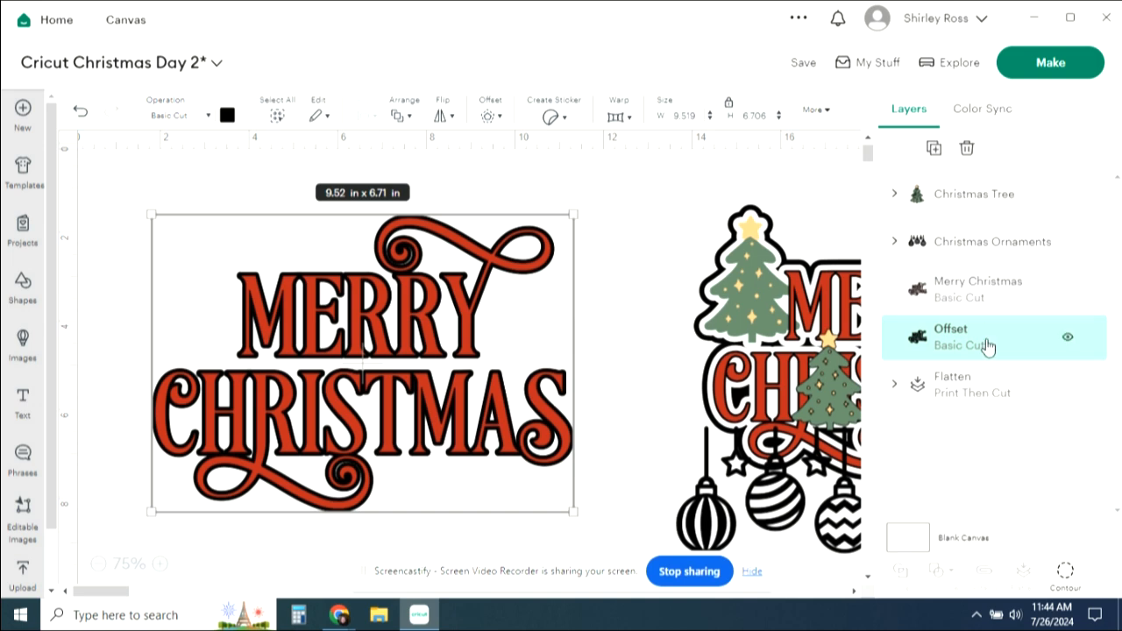
Step: Move the red lettering off its black offset and place the ornaments hanging beneath the end of CHRISTMAS on the offset
{"action": "left_click_drag", "start_coordinate": [620, 263], "coordinate": [957, 300]}
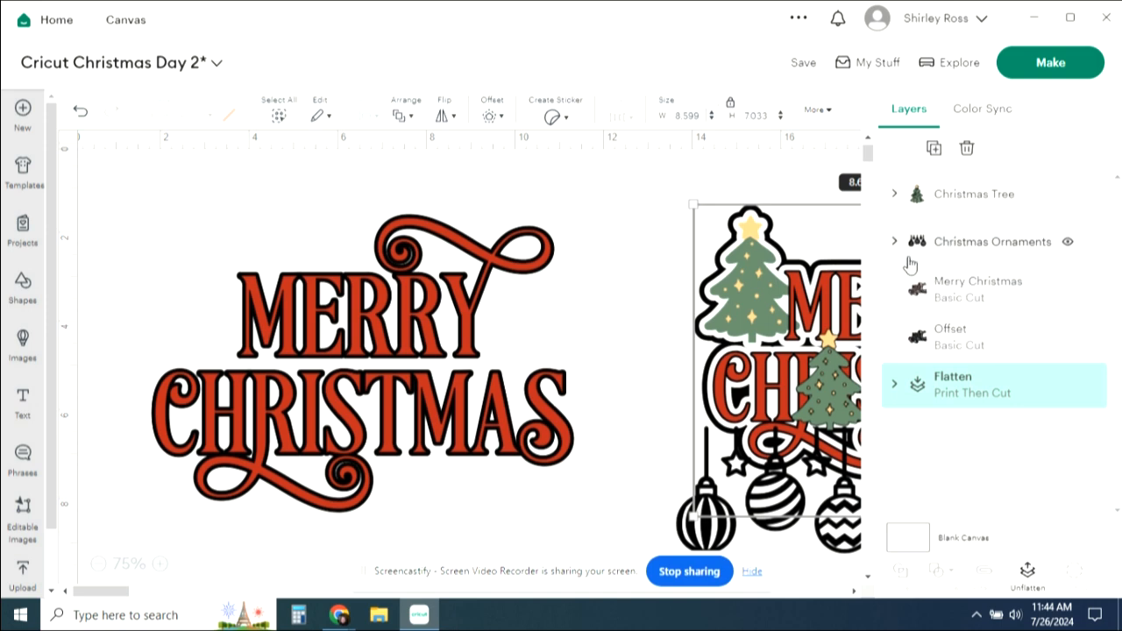
{"action": "left_click", "coordinate": [505, 269]}
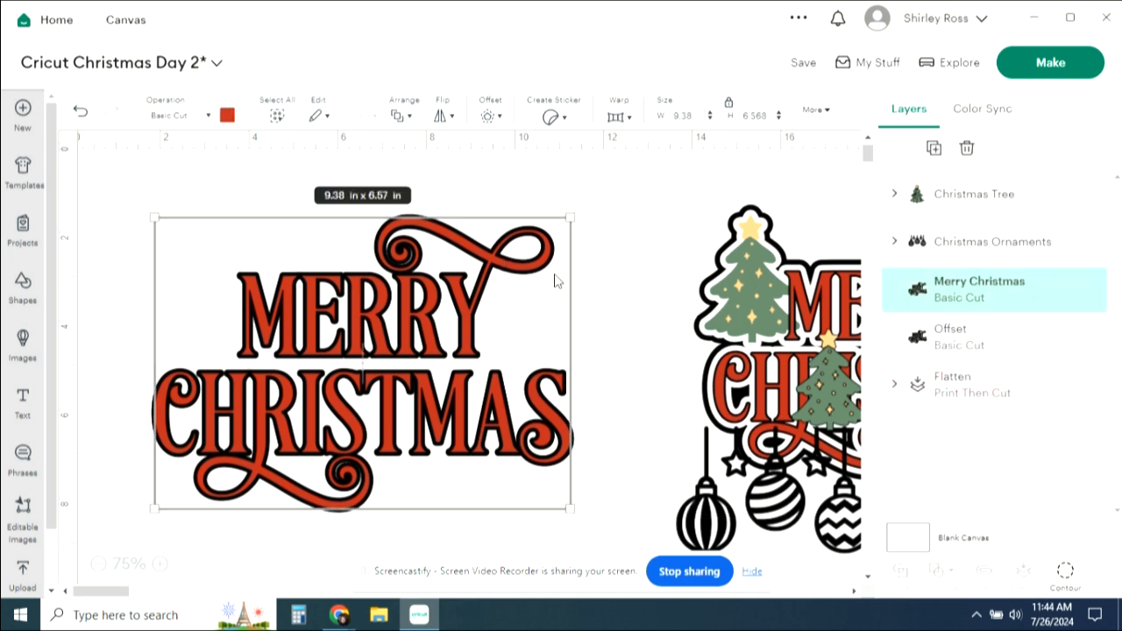
{"action": "left_click_drag", "start_coordinate": [553, 281], "coordinate": [887, 199]}
{"action": "left_click", "coordinate": [763, 517]}
{"action": "left_click_drag", "start_coordinate": [764, 520], "coordinate": [446, 546]}
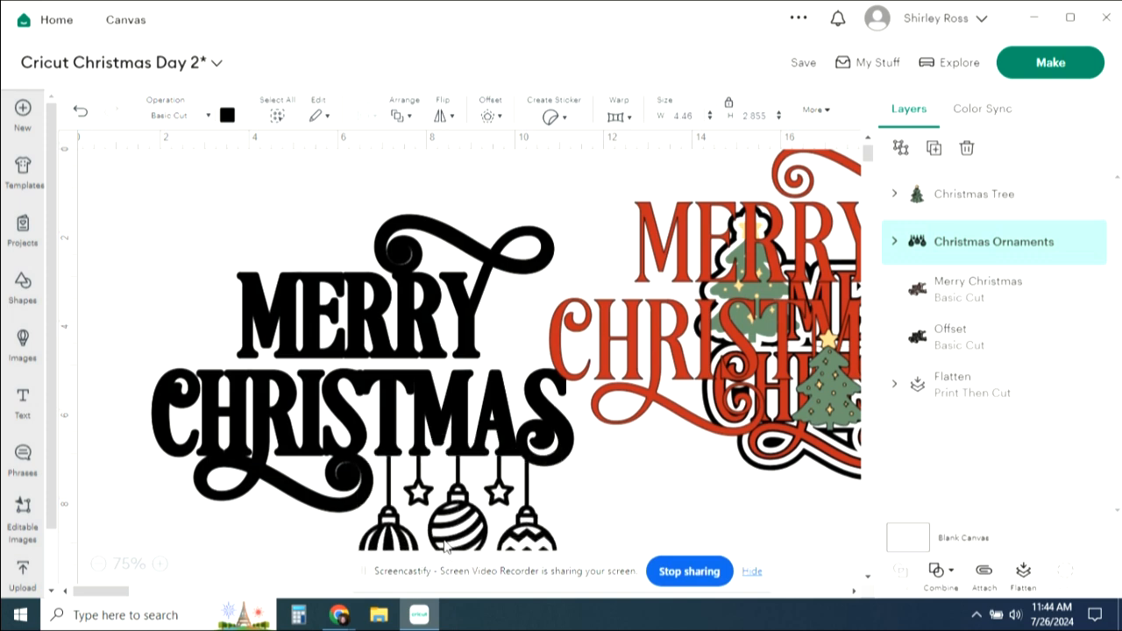
Step: Nudge the ornaments slightly upward so their strings meet the black offset beneath CHRISTMAS
{"action": "left_click", "coordinate": [594, 523]}
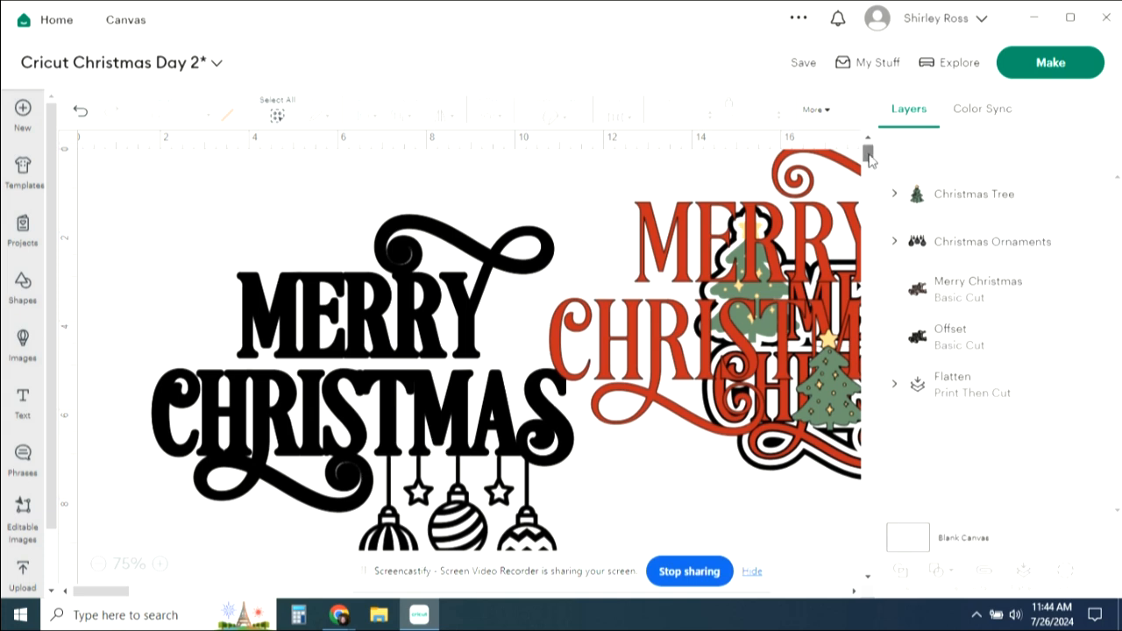
{"action": "left_click_drag", "start_coordinate": [869, 159], "coordinate": [871, 163]}
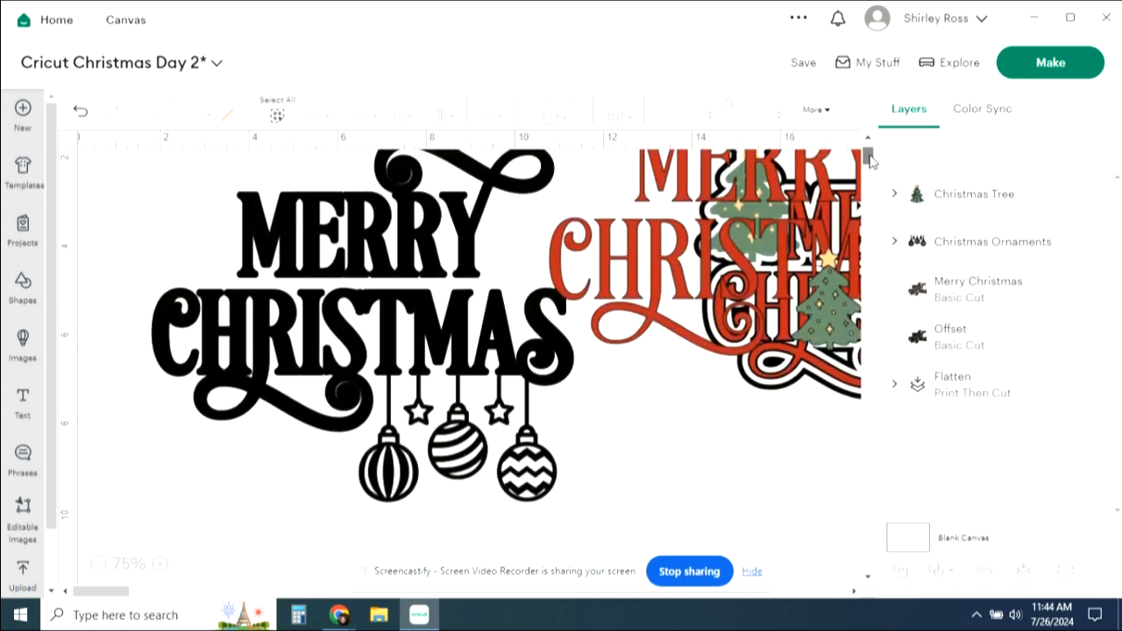
{"action": "scroll", "coordinate": [721, 364], "scroll_direction": "up", "scroll_amount": 1}
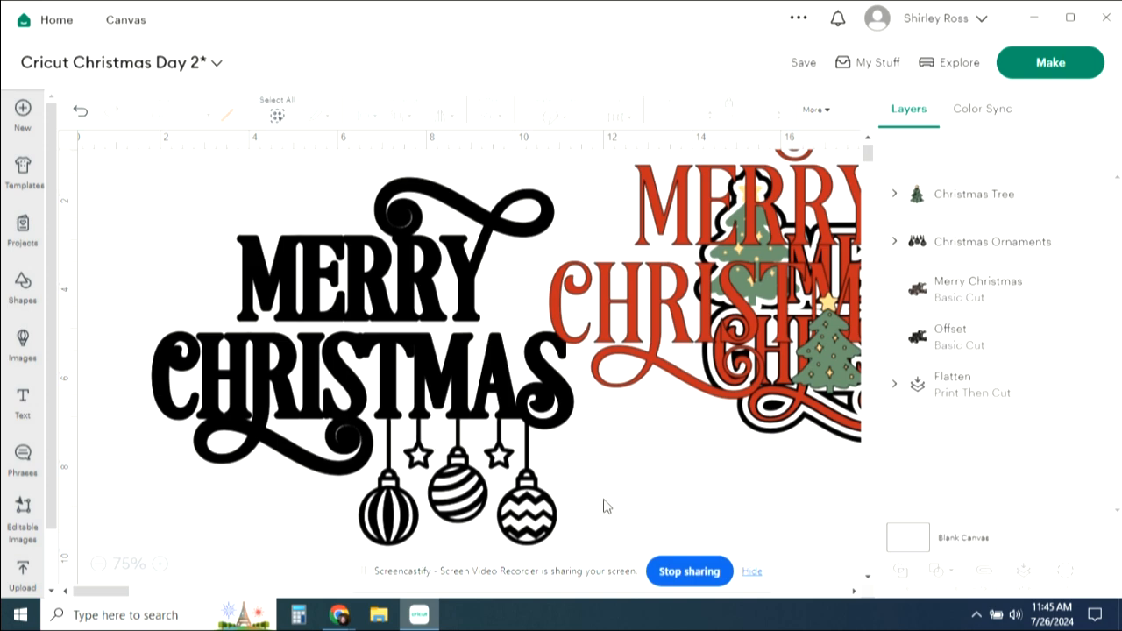
{"action": "left_click", "coordinate": [545, 528]}
{"action": "left_click_drag", "start_coordinate": [543, 525], "coordinate": [543, 522]}
{"action": "left_click", "coordinate": [625, 522]}
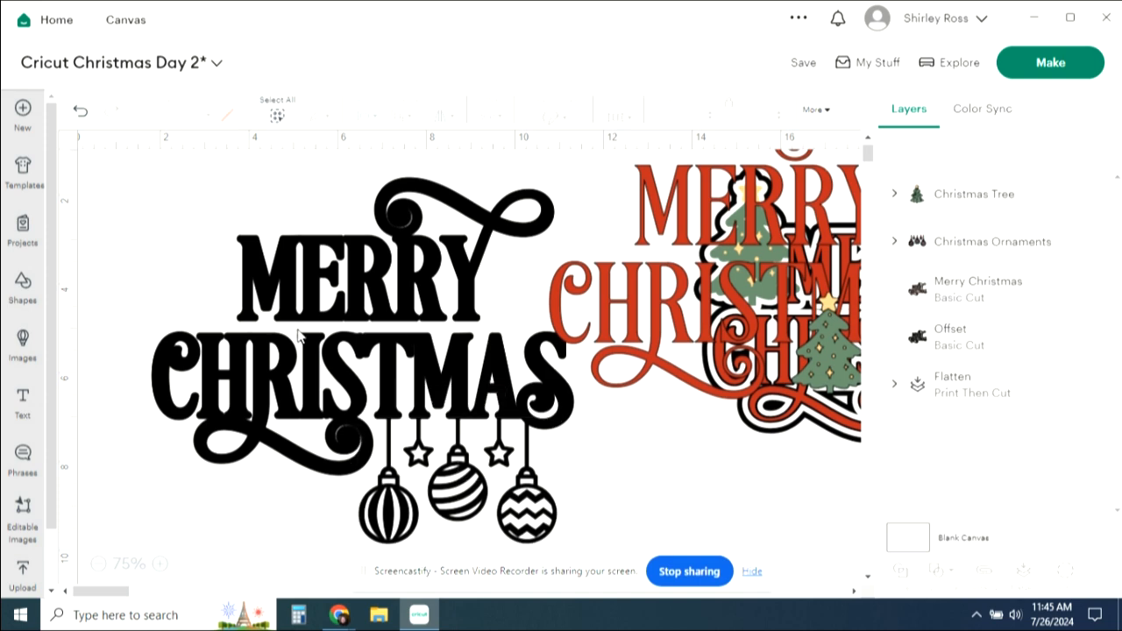
Step: Weld the ornaments and the black lettering offset into a single layer
{"action": "left_click_drag", "start_coordinate": [135, 207], "coordinate": [478, 509]}
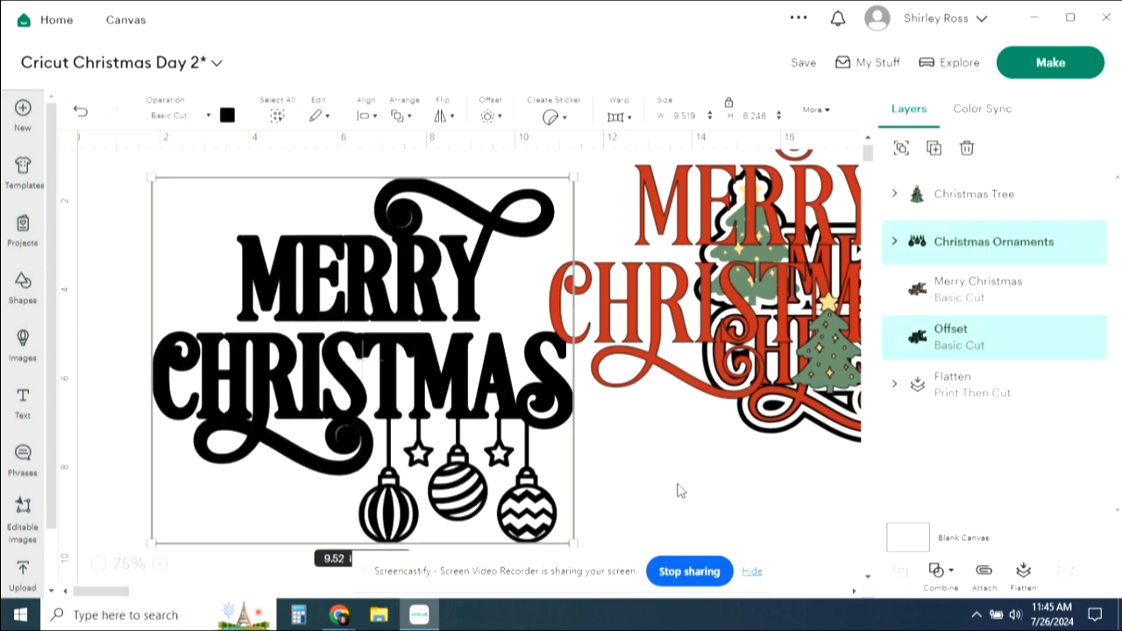
{"action": "left_click", "coordinate": [954, 578]}
{"action": "left_click", "coordinate": [955, 402]}
{"action": "left_click", "coordinate": [712, 495]}
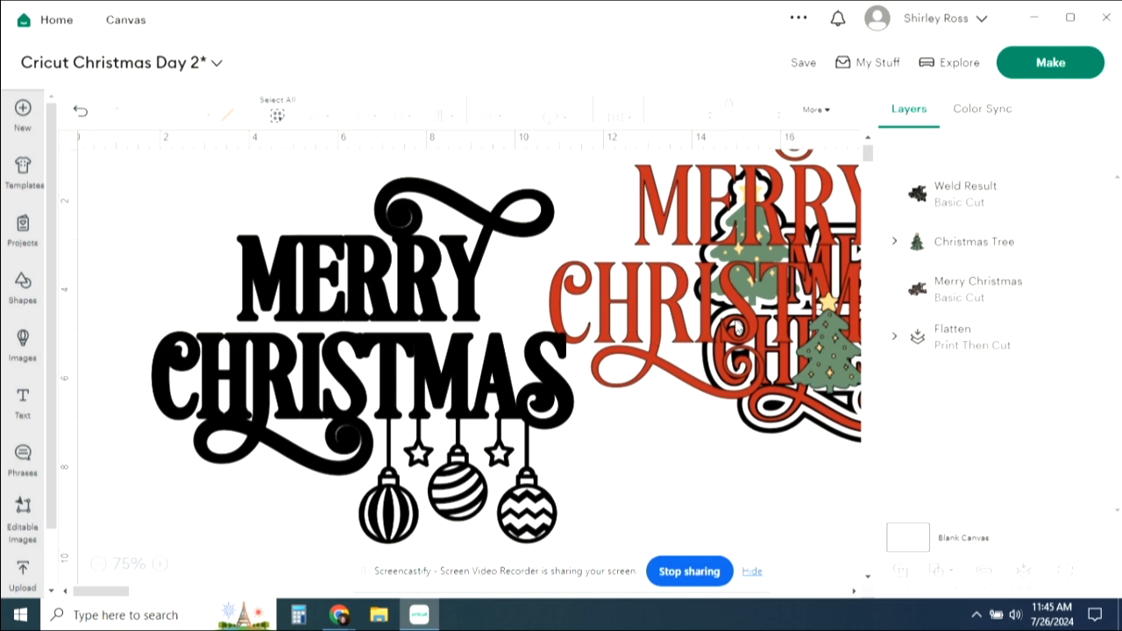
Step: Move the red Merry Christmas lettering onto the welded black shape, bring it to the front and center it inside the black outline
{"action": "left_click_drag", "start_coordinate": [752, 329], "coordinate": [366, 328]}
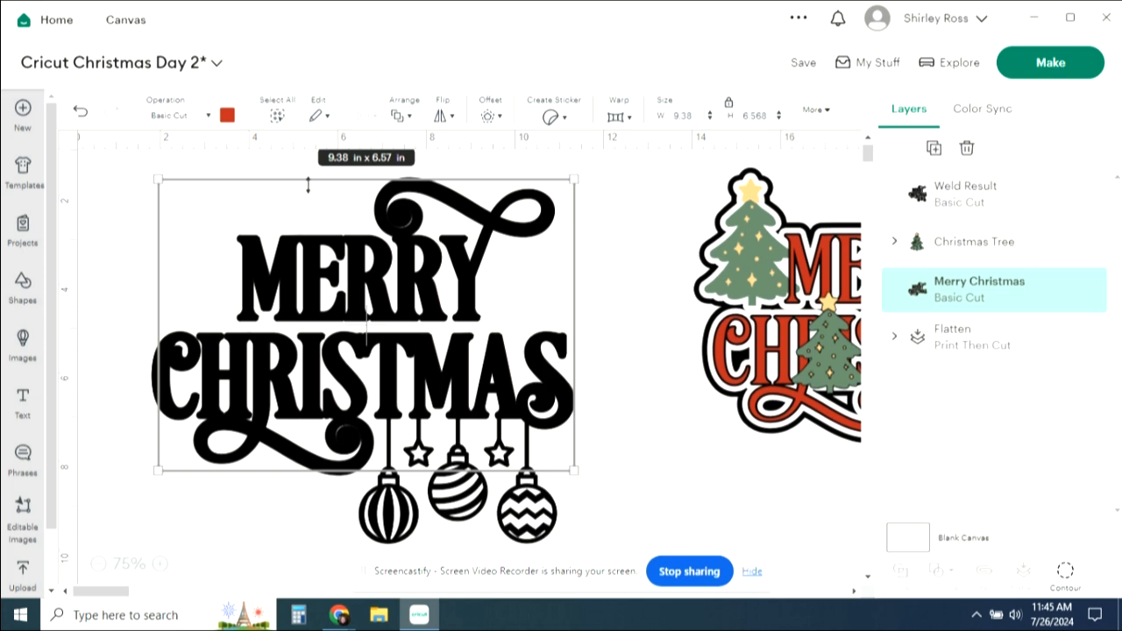
{"action": "left_click", "coordinate": [401, 116]}
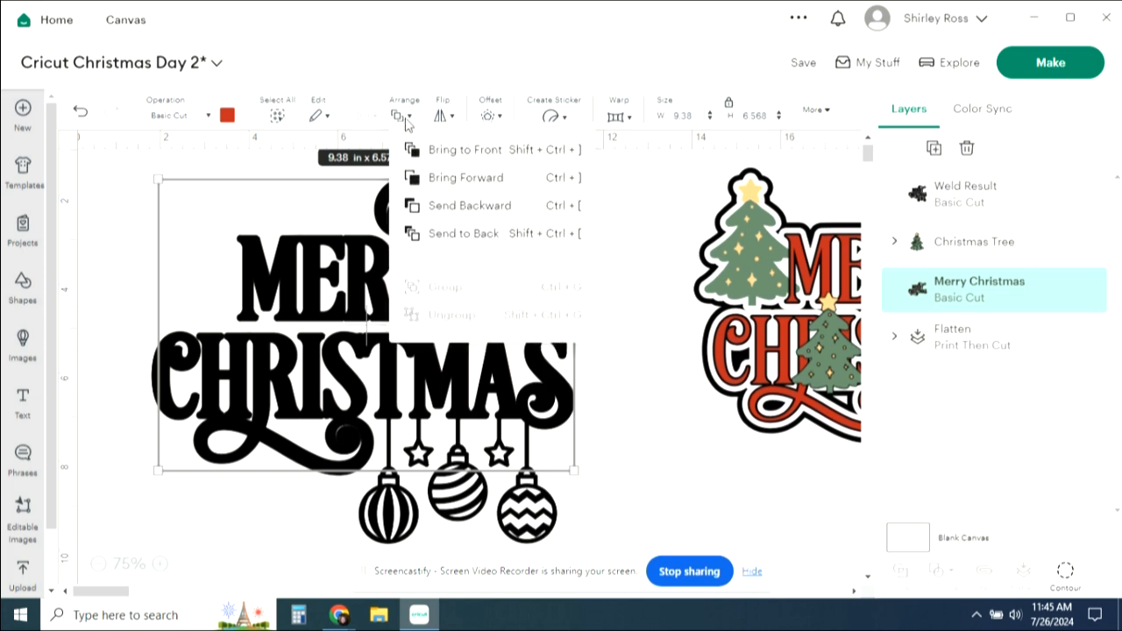
{"action": "left_click", "coordinate": [457, 150]}
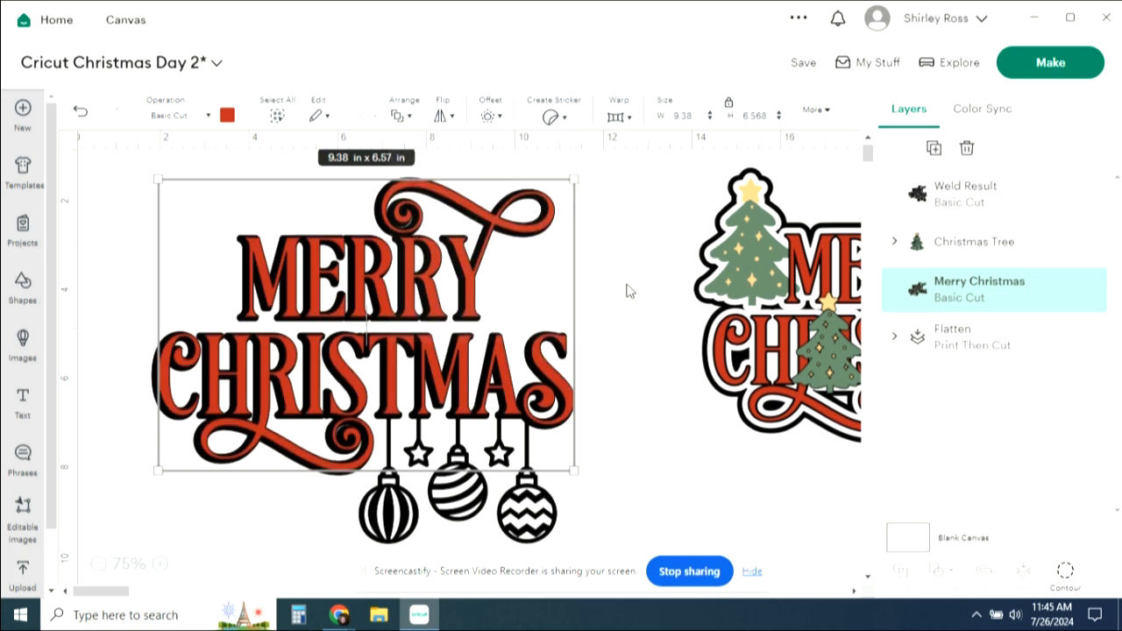
{"action": "left_click_drag", "start_coordinate": [576, 396], "coordinate": [569, 402]}
{"action": "left_click", "coordinate": [664, 443]}
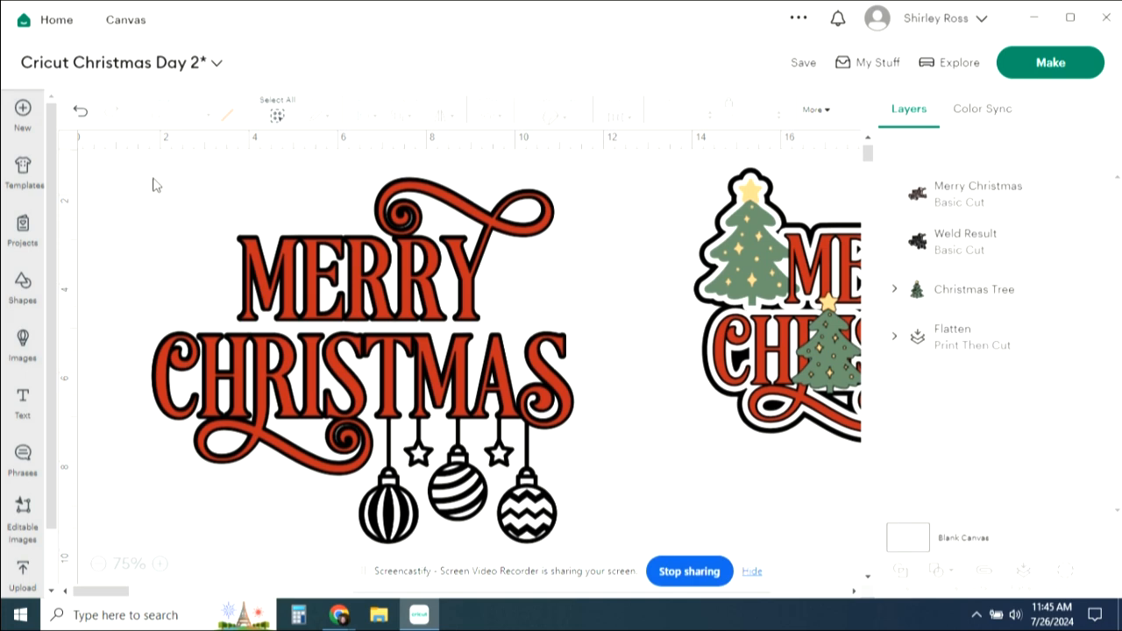
Step: Group the red lettering with the welded black layer and move the group lower to make room for the tree
{"action": "left_click_drag", "start_coordinate": [139, 178], "coordinate": [600, 489]}
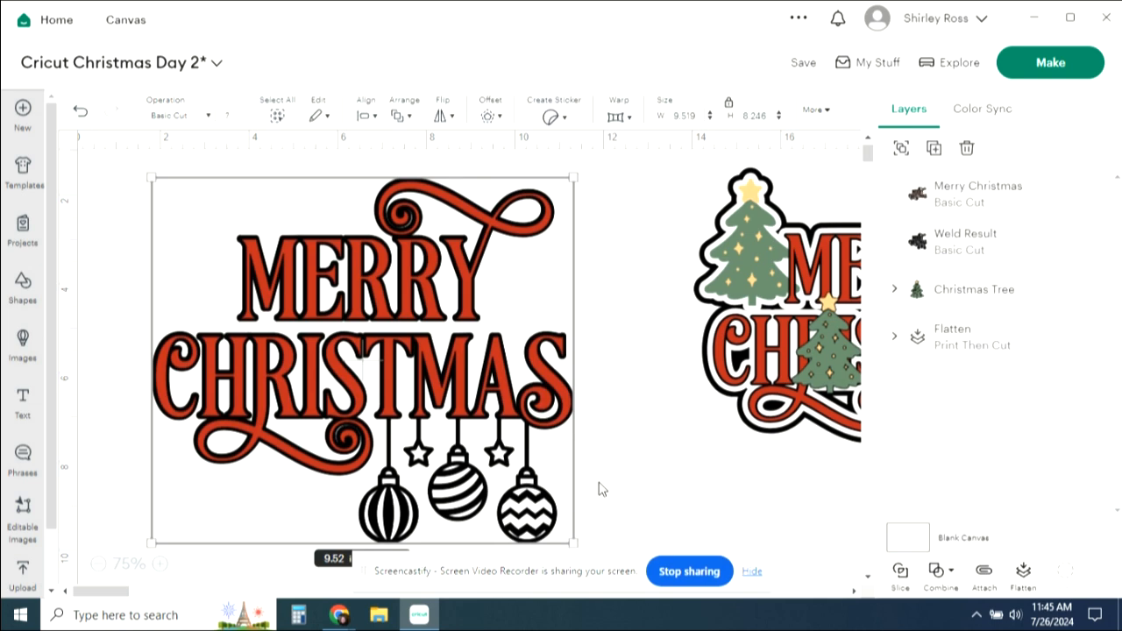
{"action": "left_click", "coordinate": [903, 150]}
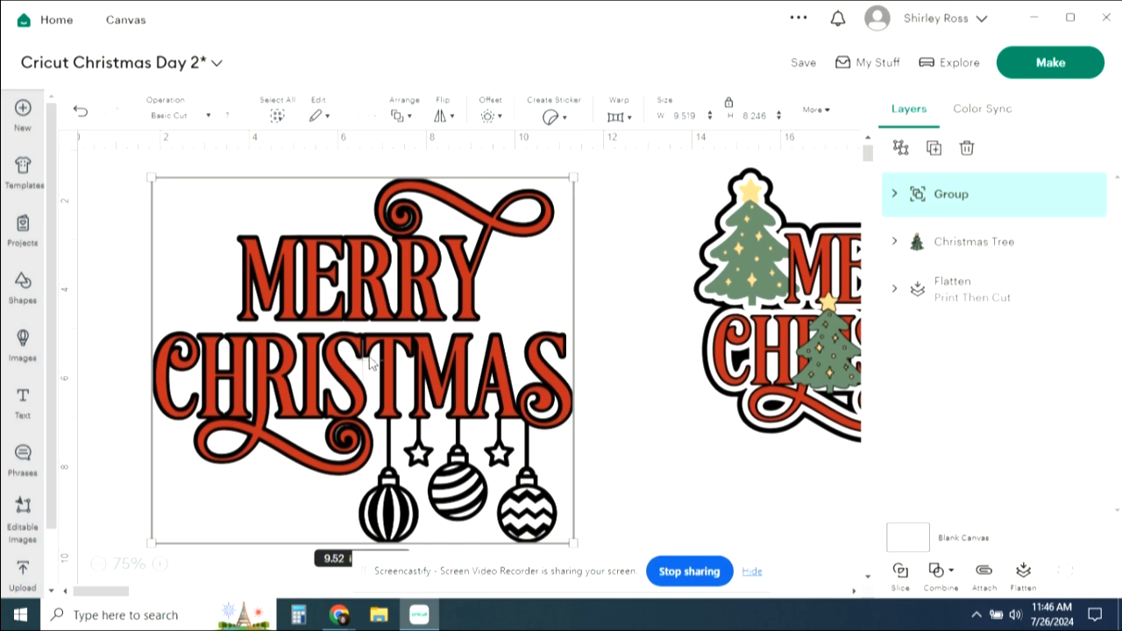
{"action": "left_click_drag", "start_coordinate": [361, 359], "coordinate": [386, 421]}
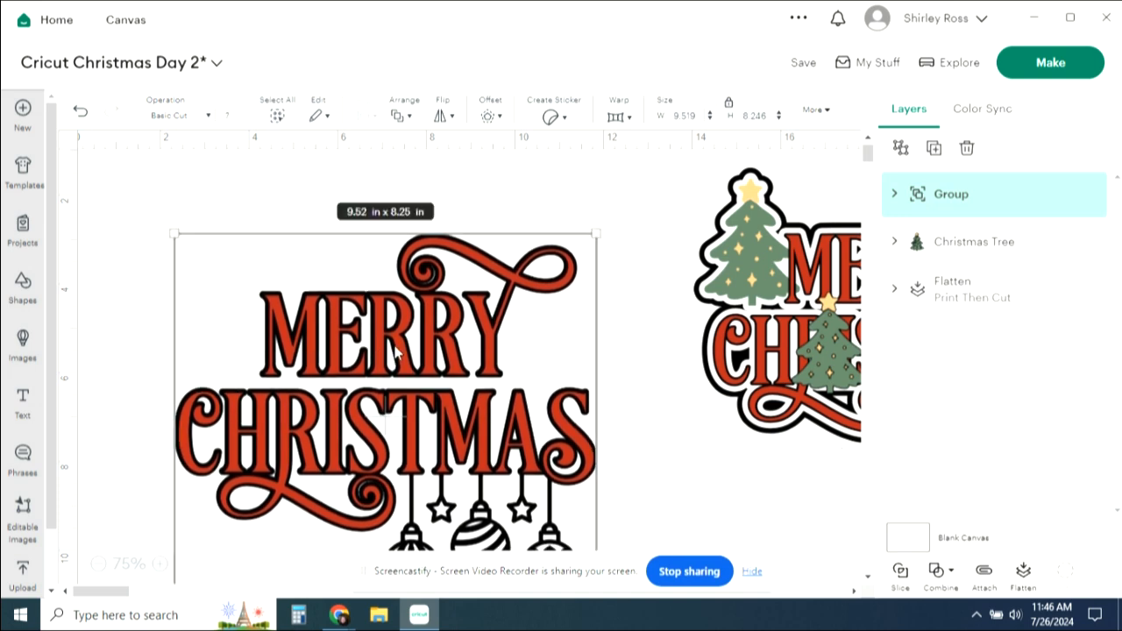
Step: Move the sample design down and place the Christmas tree behind the M of MERRY, enlarged to about 2.79 by 3.71 in
{"action": "left_click", "coordinate": [768, 419]}
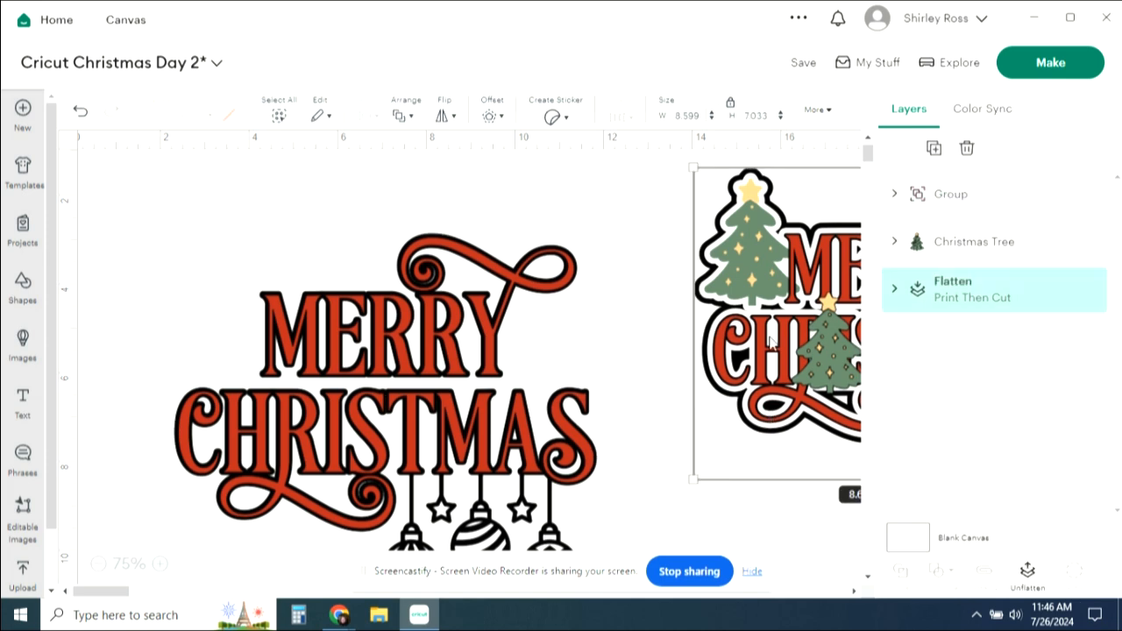
{"action": "left_click_drag", "start_coordinate": [747, 342], "coordinate": [785, 548]}
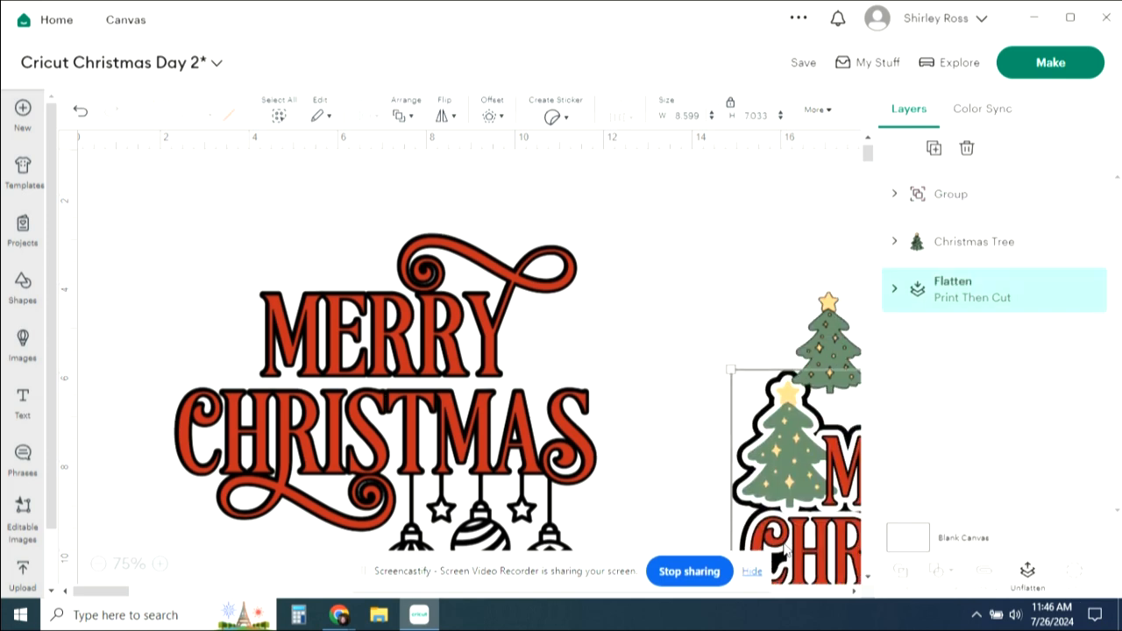
{"action": "left_click", "coordinate": [829, 337]}
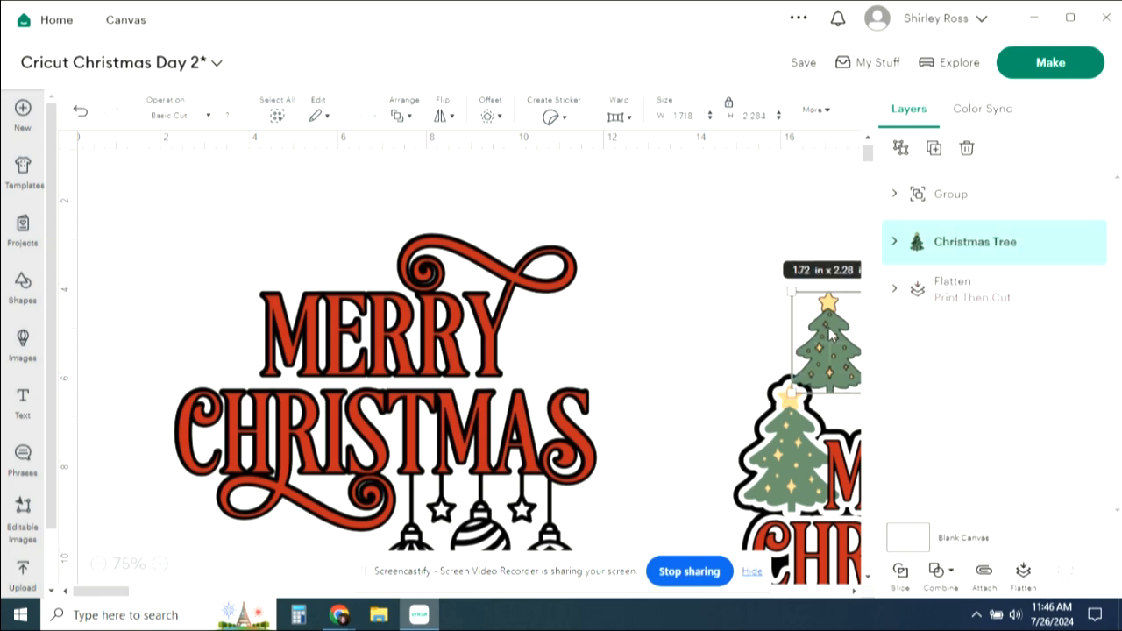
{"action": "left_click_drag", "start_coordinate": [830, 337], "coordinate": [200, 257]}
{"action": "left_click_drag", "start_coordinate": [238, 317], "coordinate": [286, 380]}
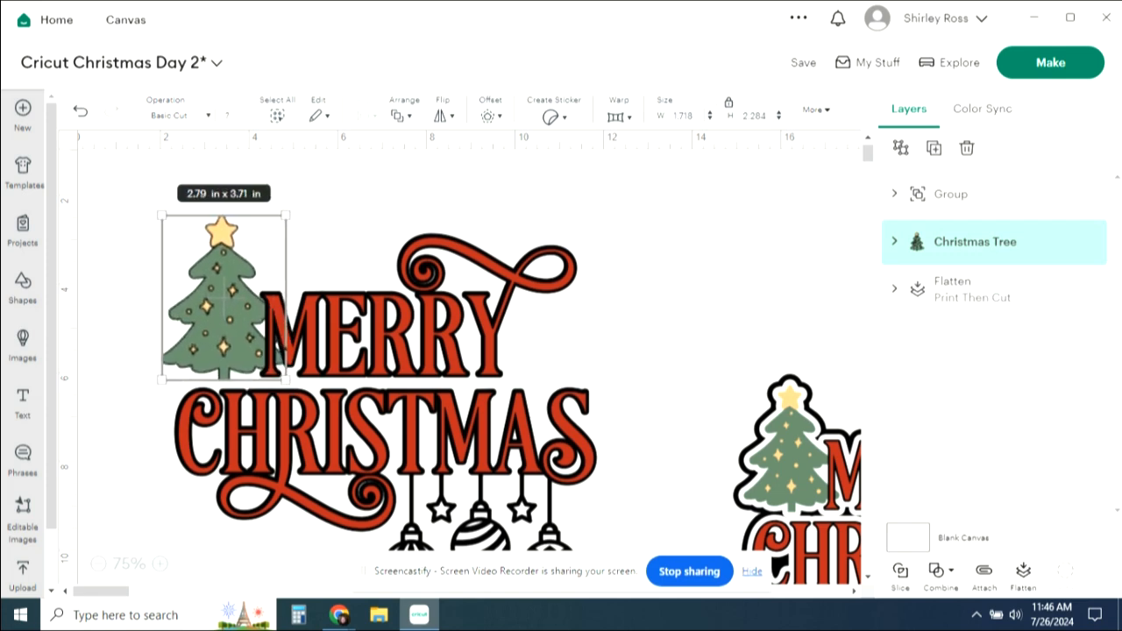
{"action": "left_click", "coordinate": [243, 345]}
{"action": "left_click_drag", "start_coordinate": [240, 344], "coordinate": [242, 353]}
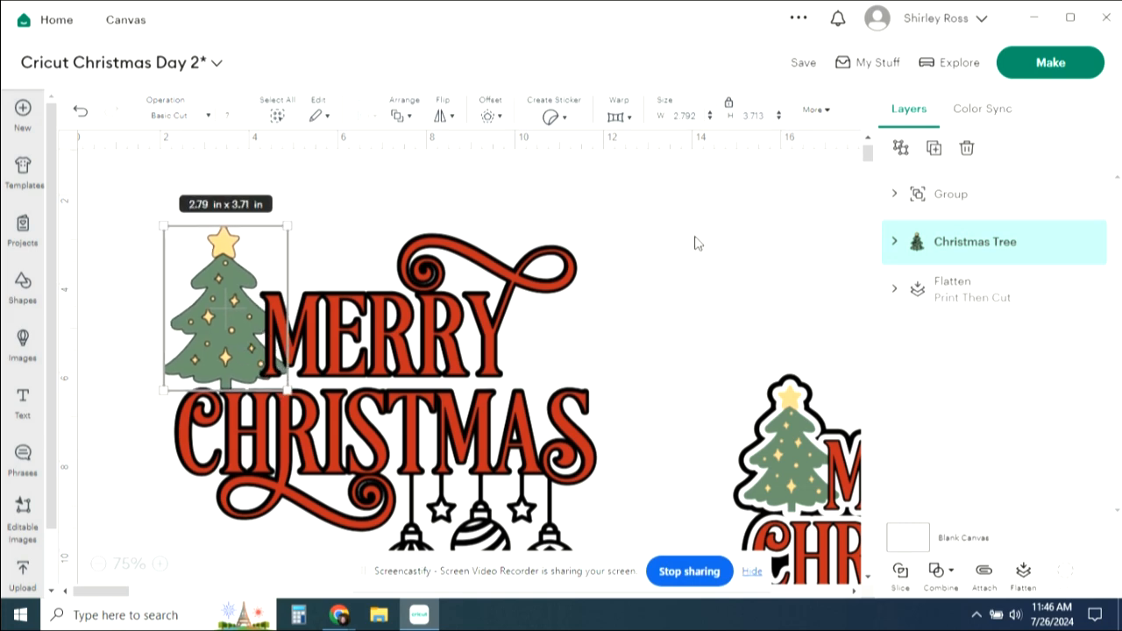
Step: Shift the grouped lettering slightly left over the tree, to about x 2.22, y 2.88
{"action": "left_click", "coordinate": [695, 243]}
{"action": "left_click", "coordinate": [238, 323]}
{"action": "left_click_drag", "start_coordinate": [237, 323], "coordinate": [231, 324]}
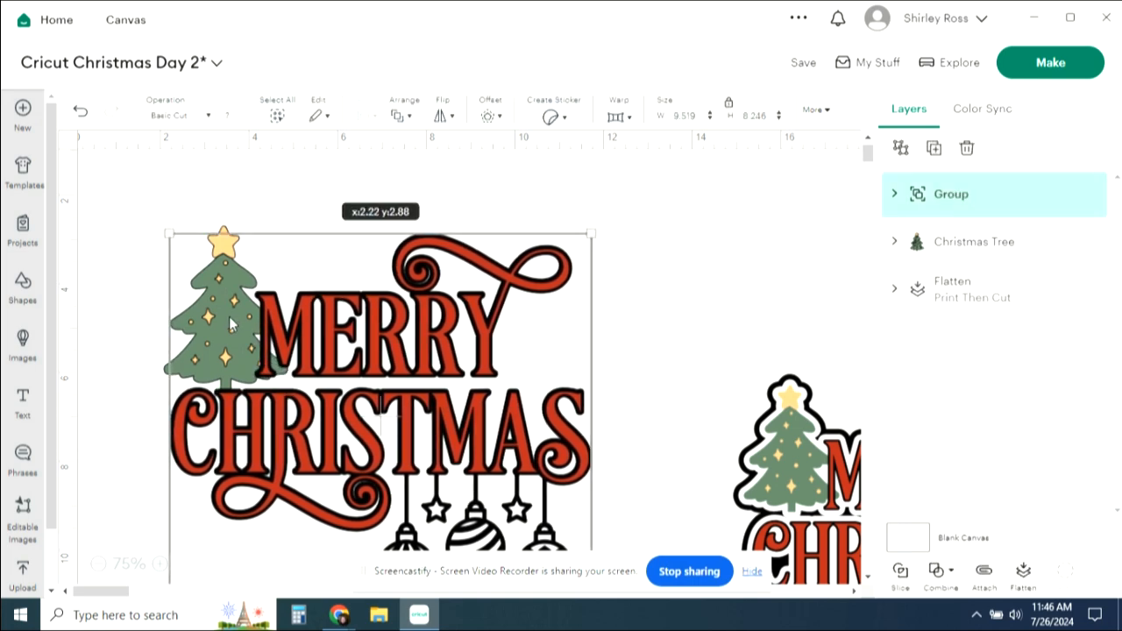
{"action": "left_click", "coordinate": [680, 273]}
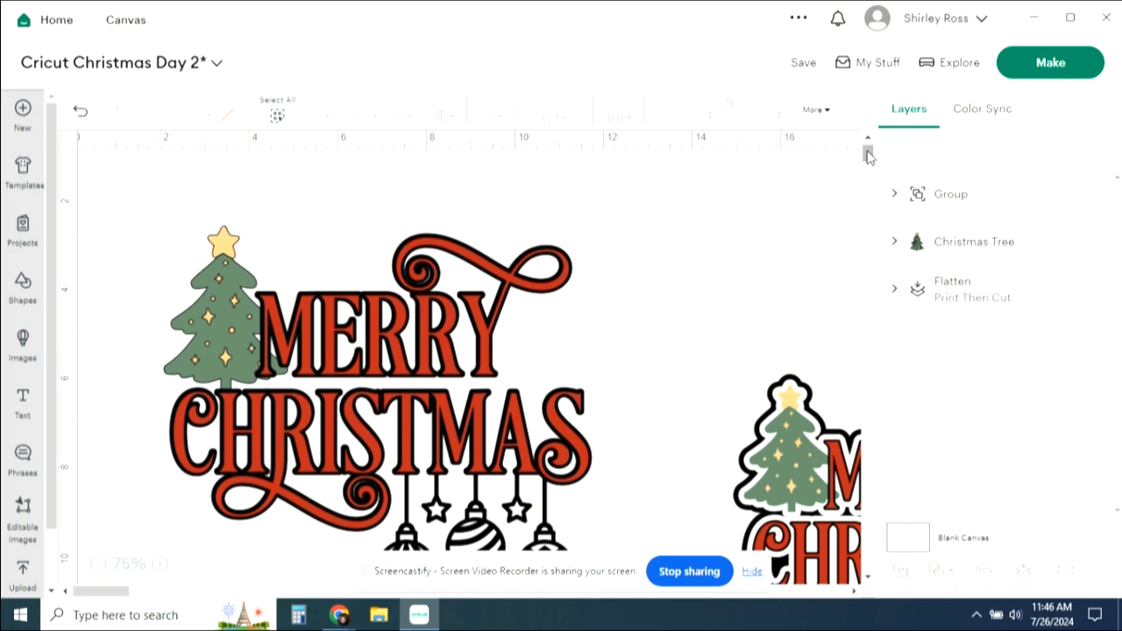
Step: Add a welded, rounded-corner offset of 0.181 in around the lettering group and the Christmas tree together
{"action": "scroll", "coordinate": [868, 155], "scroll_direction": "down", "scroll_amount": 1}
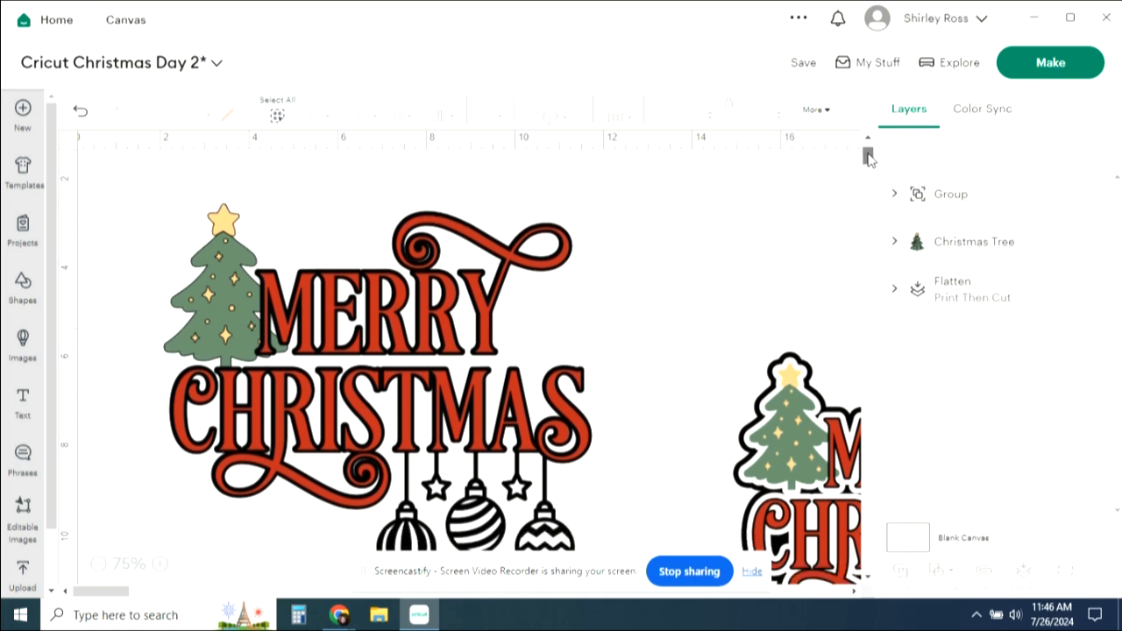
{"action": "scroll", "coordinate": [137, 187], "scroll_direction": "down", "scroll_amount": 2}
{"action": "left_click_drag", "start_coordinate": [137, 180], "coordinate": [638, 463]}
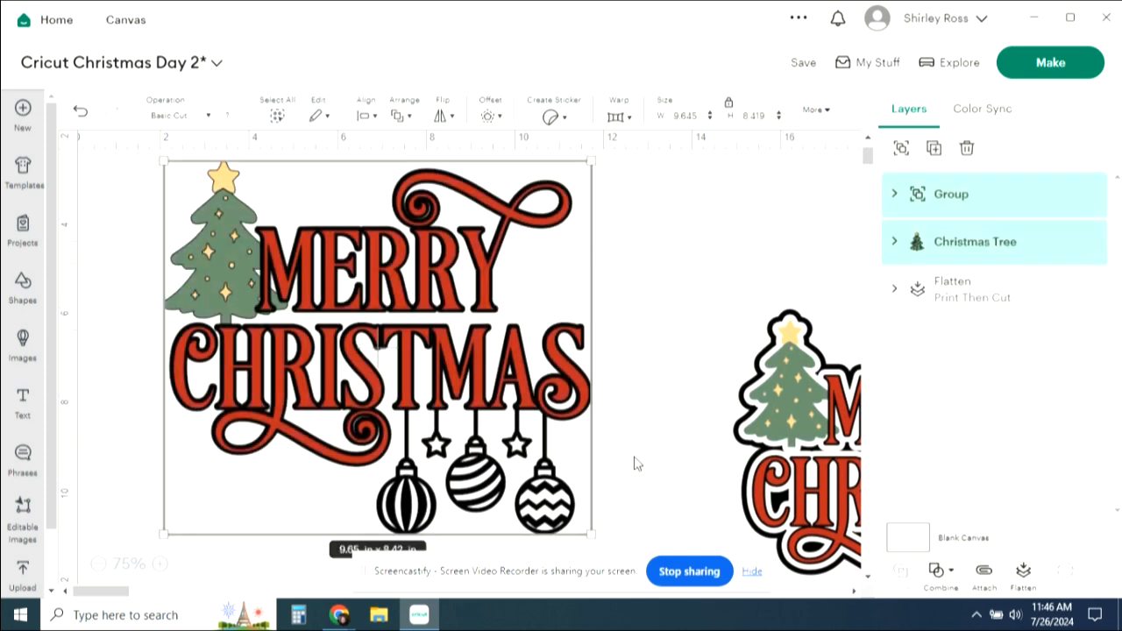
{"action": "left_click", "coordinate": [897, 195]}
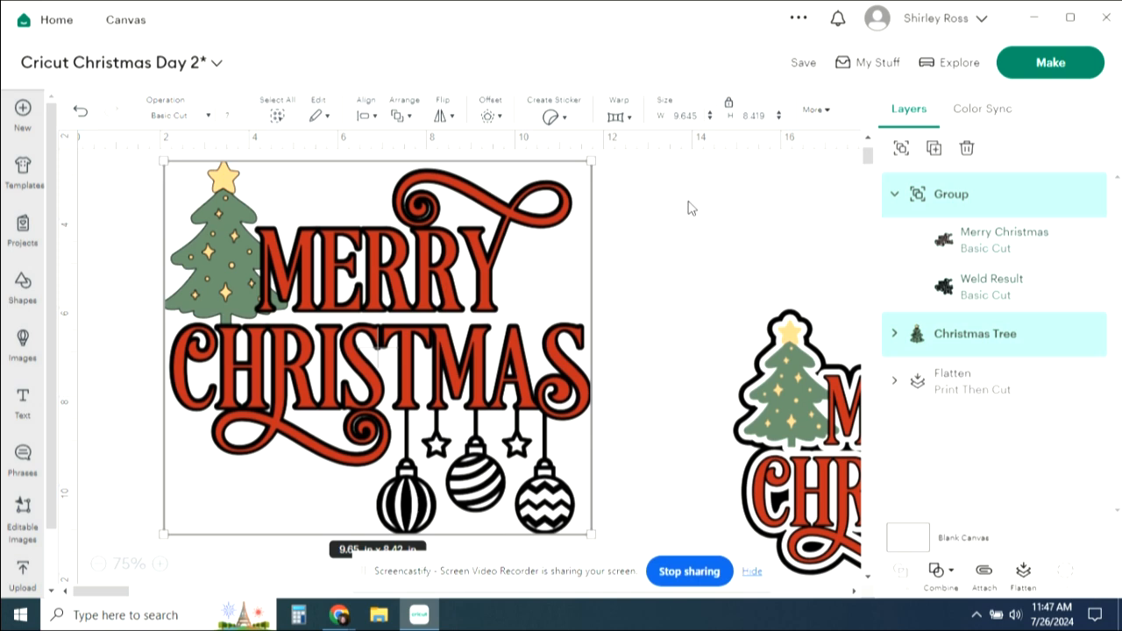
{"action": "left_click", "coordinate": [491, 116]}
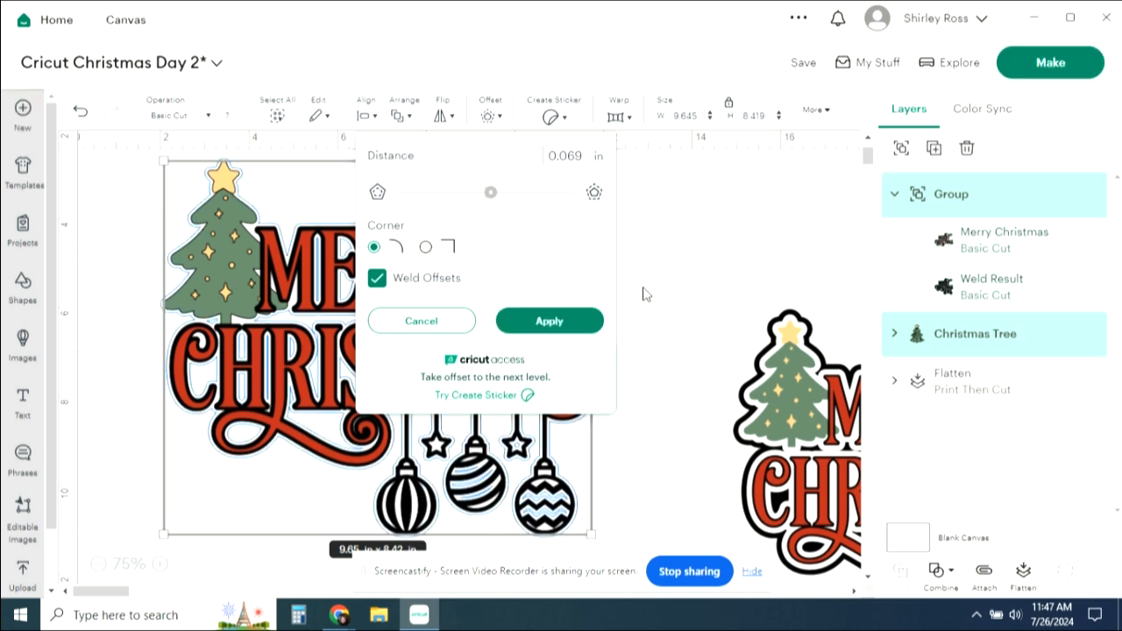
{"action": "left_click_drag", "start_coordinate": [492, 193], "coordinate": [501, 193]}
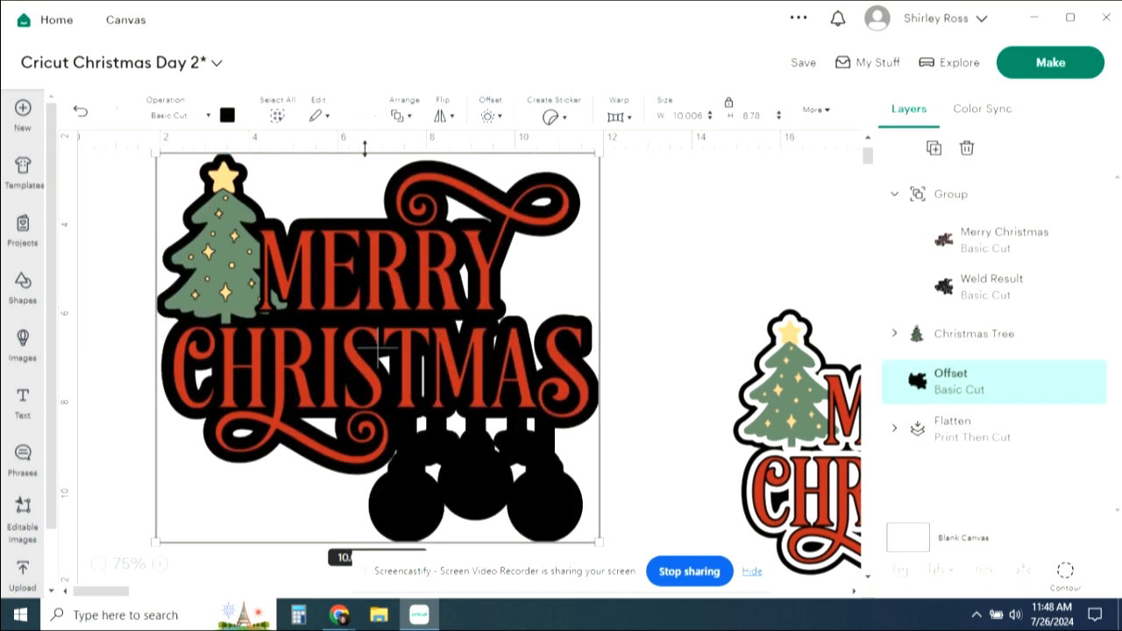
Step: Recolor the offset behind the whole design white
{"action": "left_click", "coordinate": [227, 115]}
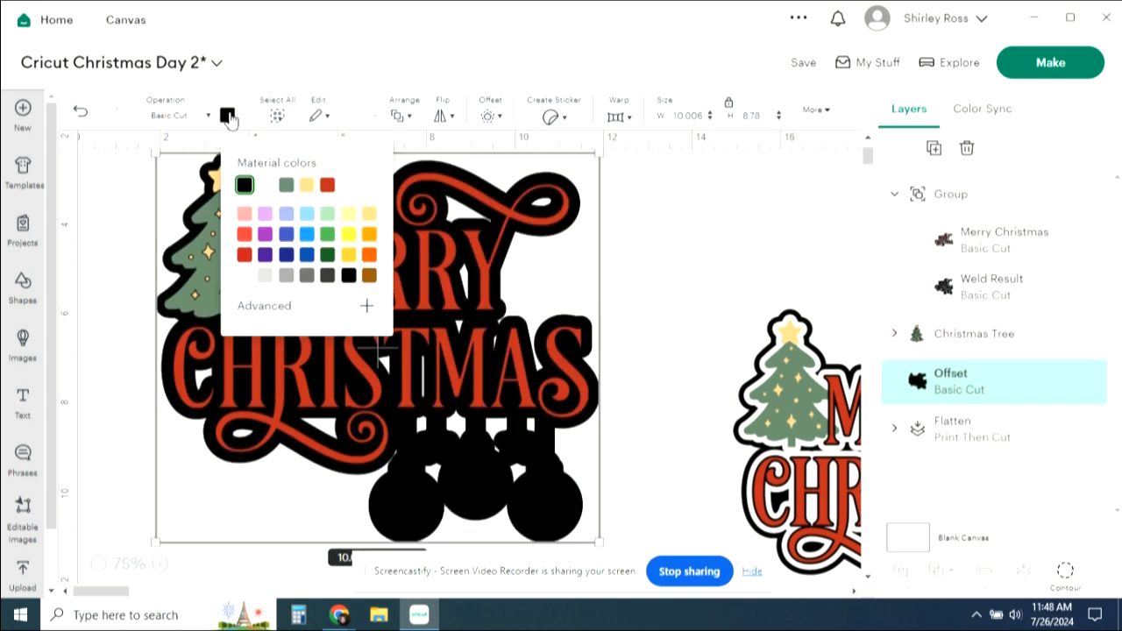
{"action": "left_click", "coordinate": [265, 186]}
{"action": "left_click", "coordinate": [730, 232]}
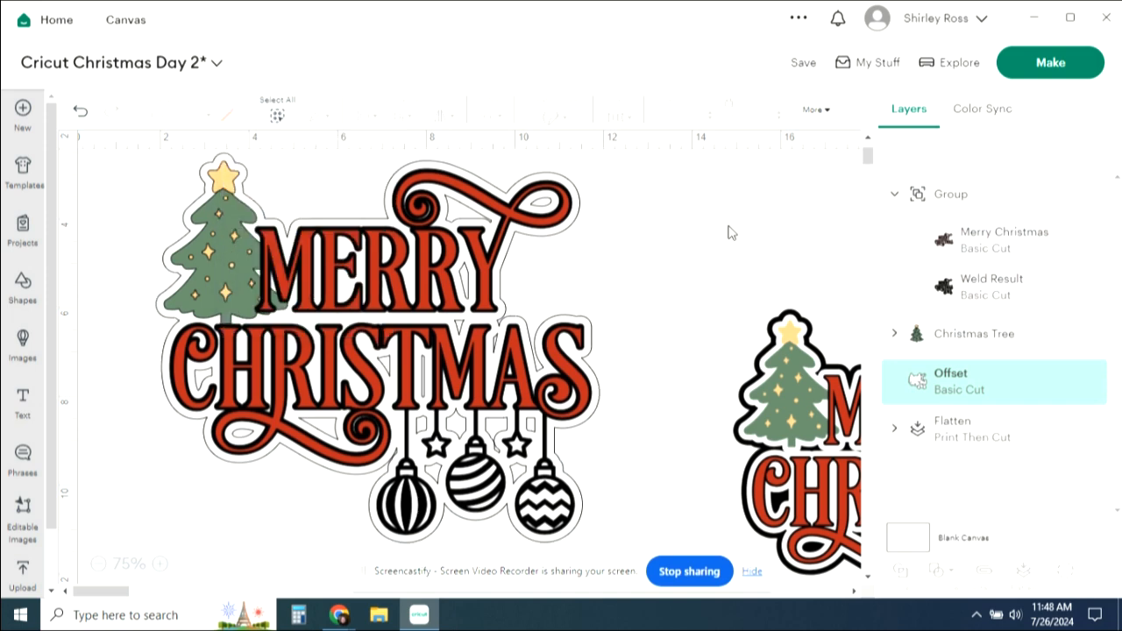
{"action": "left_click", "coordinate": [677, 241]}
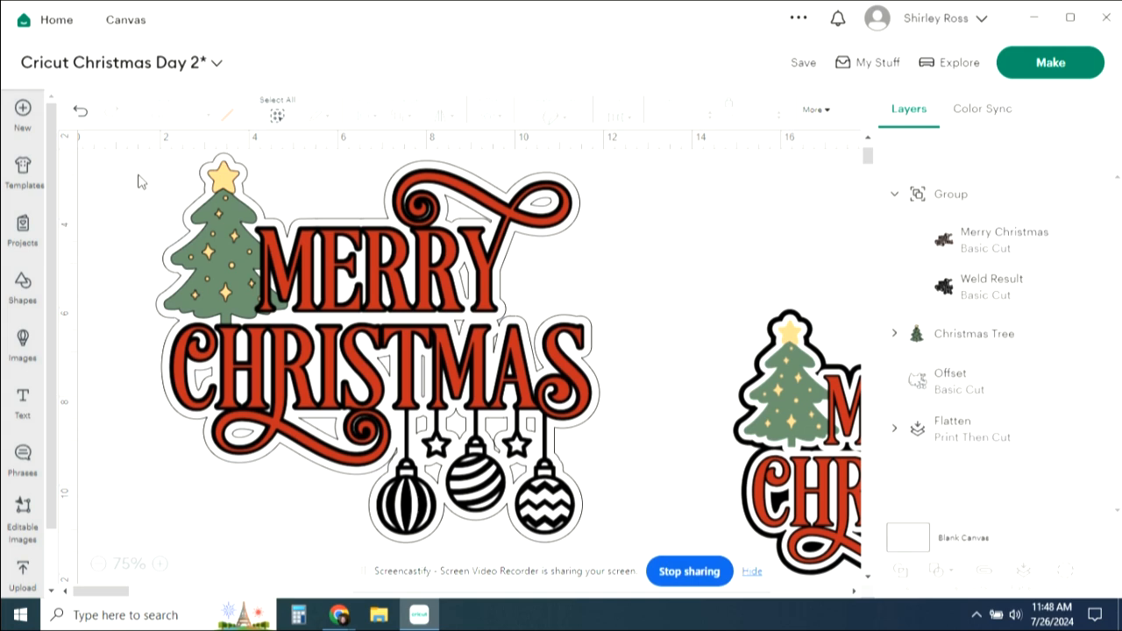
Step: Try a second rounded, welded offset around the whole design and undo it together with the white recoloring of the first offset
{"action": "left_click_drag", "start_coordinate": [137, 175], "coordinate": [601, 305]}
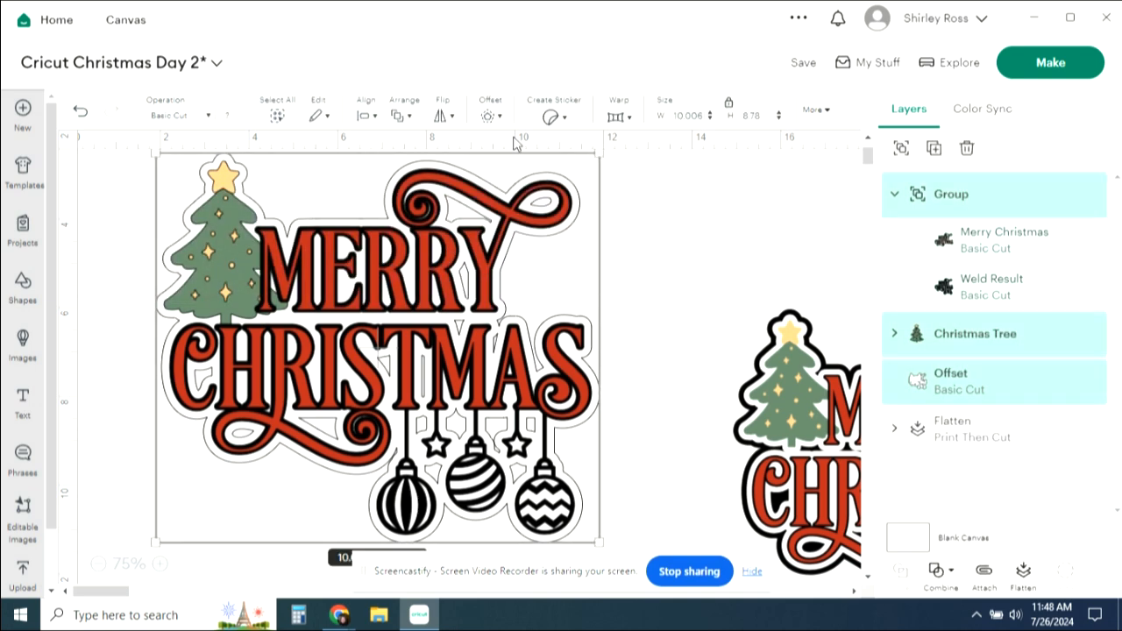
{"action": "left_click", "coordinate": [489, 117]}
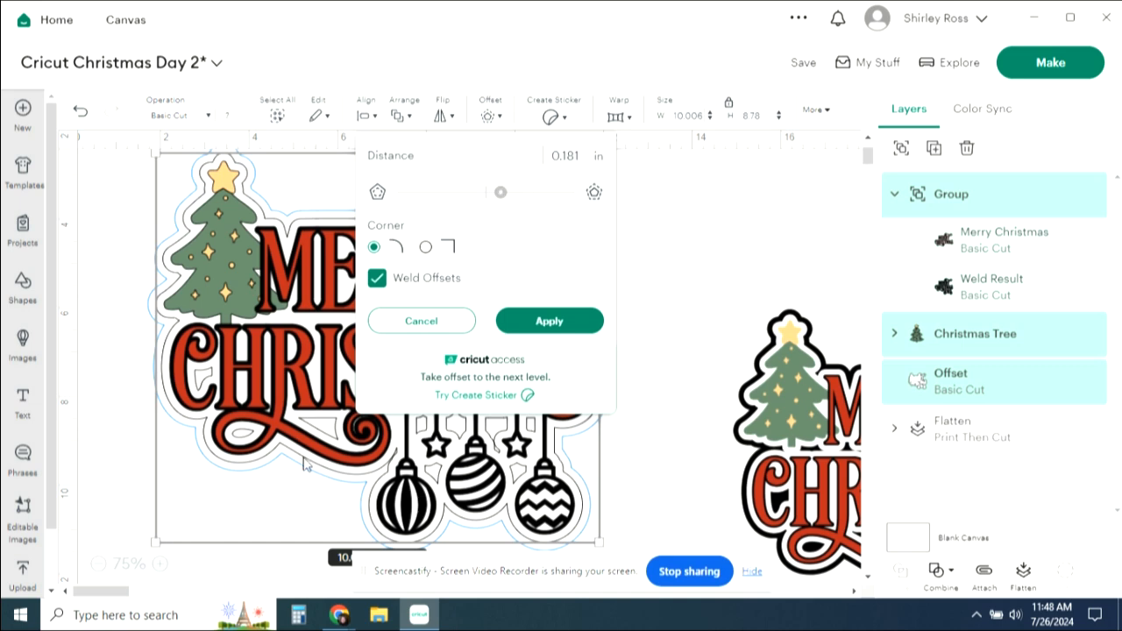
{"action": "left_click", "coordinate": [498, 193]}
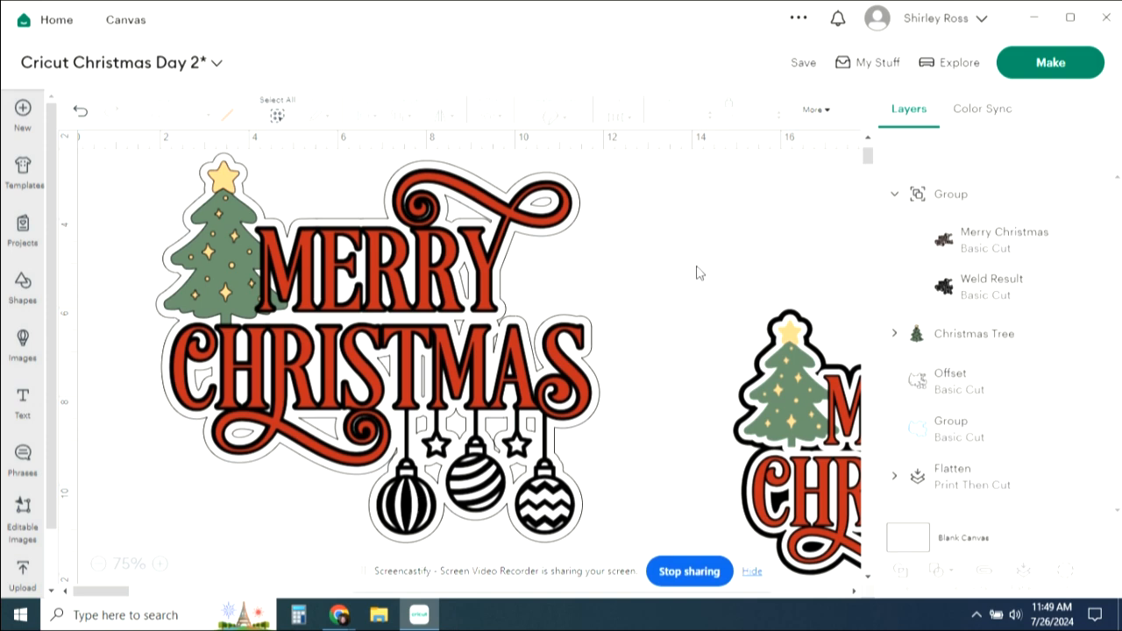
{"action": "left_click", "coordinate": [80, 110]}
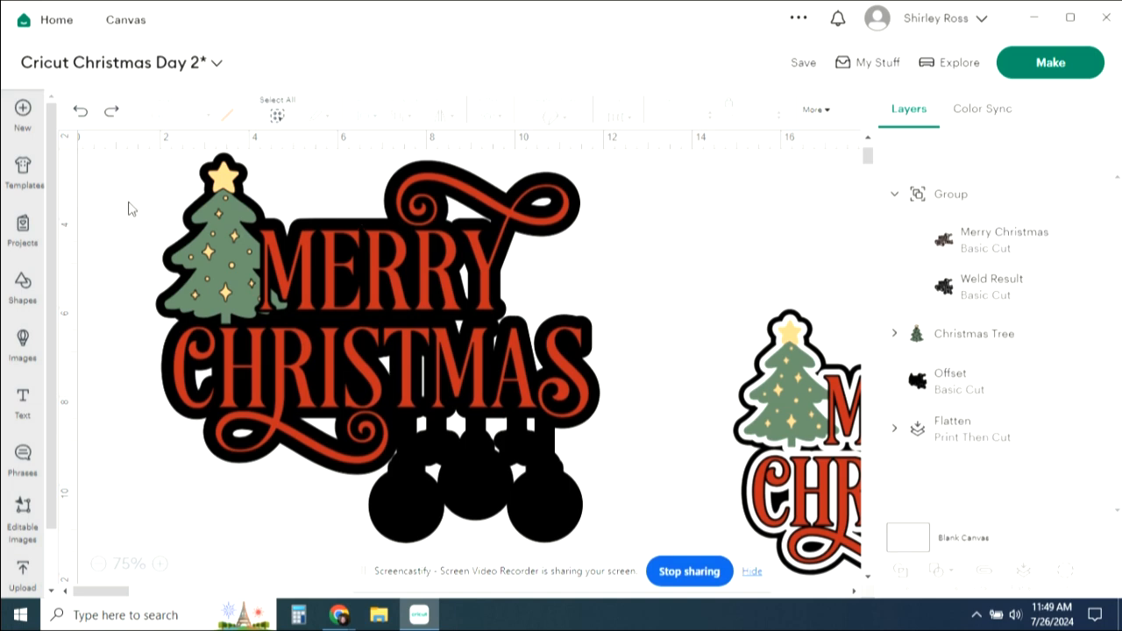
Step: Recolor the offset behind the whole left-hand Merry Christmas design white
{"action": "left_click", "coordinate": [545, 188]}
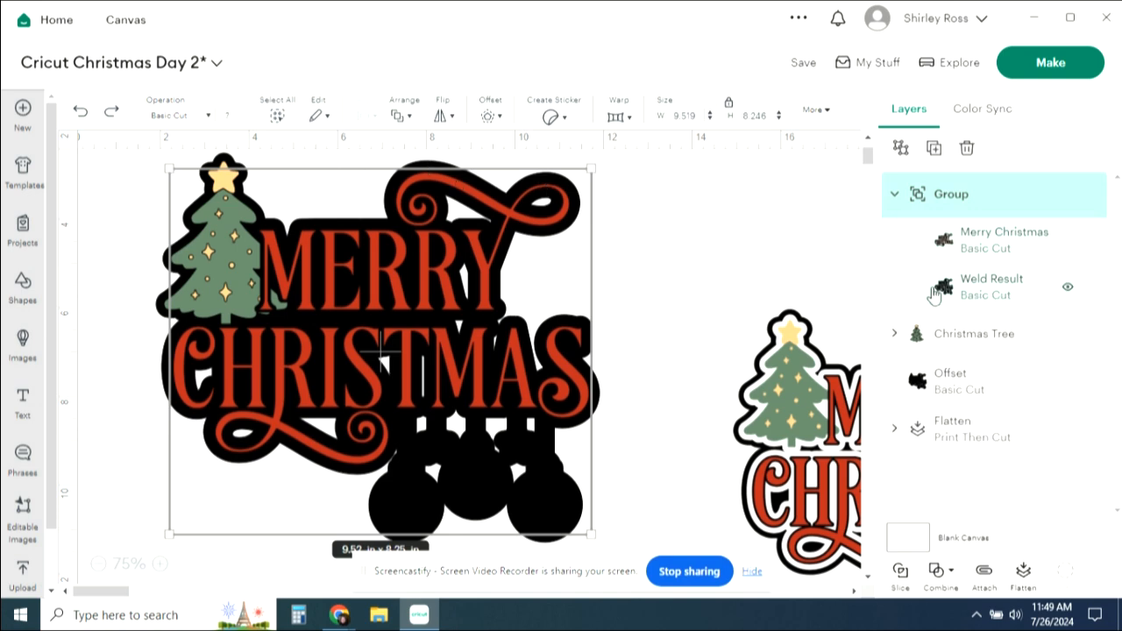
{"action": "left_click", "coordinate": [947, 382]}
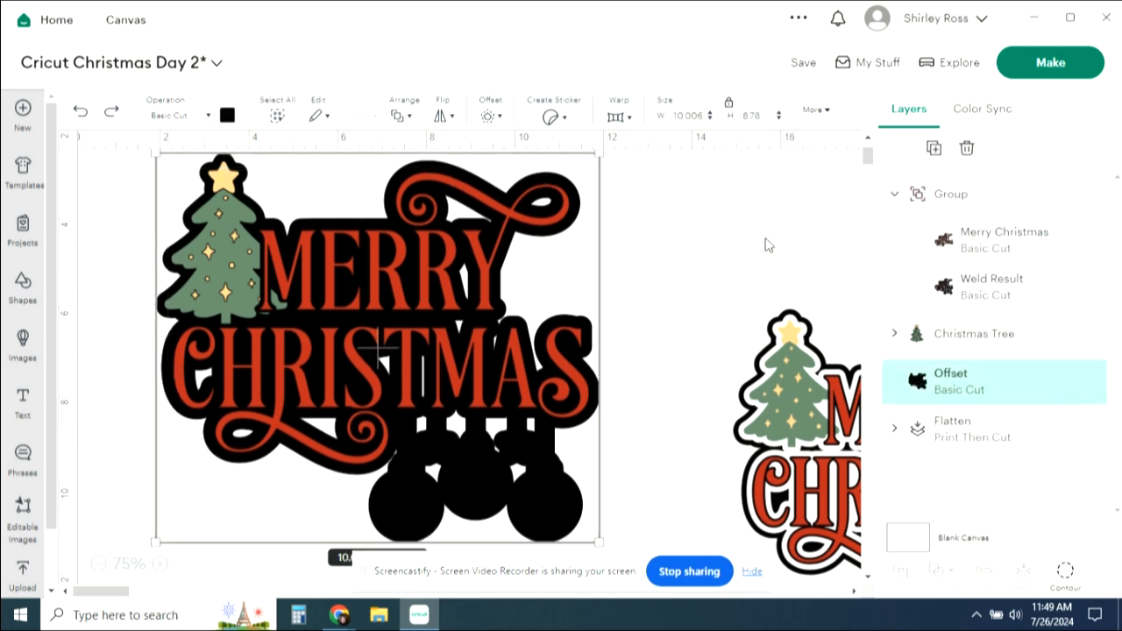
{"action": "left_click", "coordinate": [227, 115]}
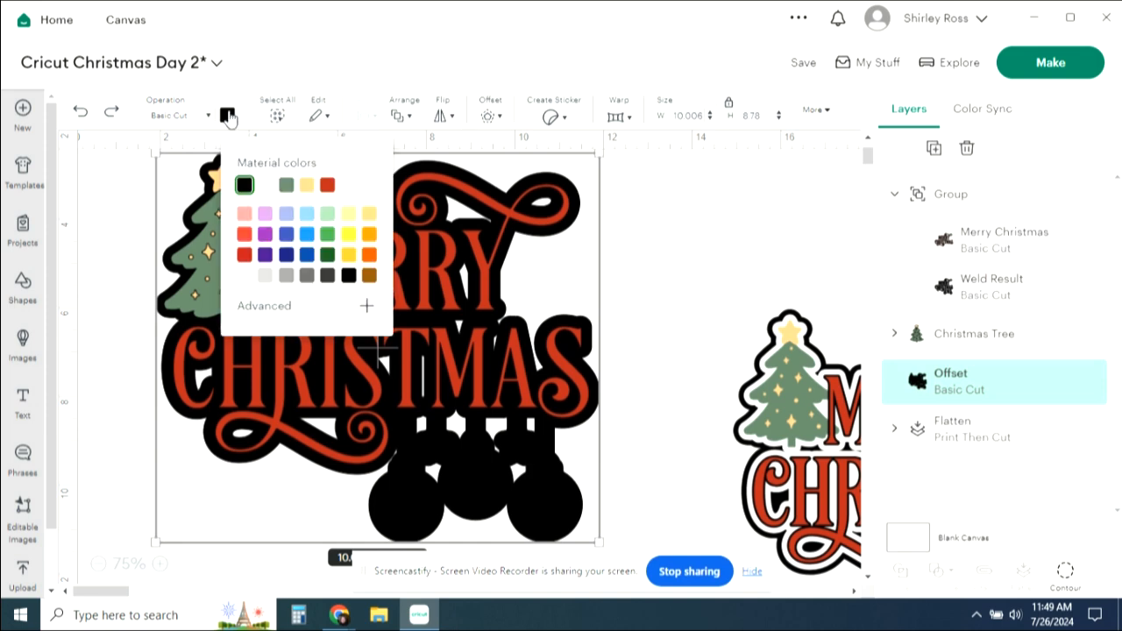
{"action": "left_click", "coordinate": [265, 185]}
{"action": "left_click", "coordinate": [717, 228]}
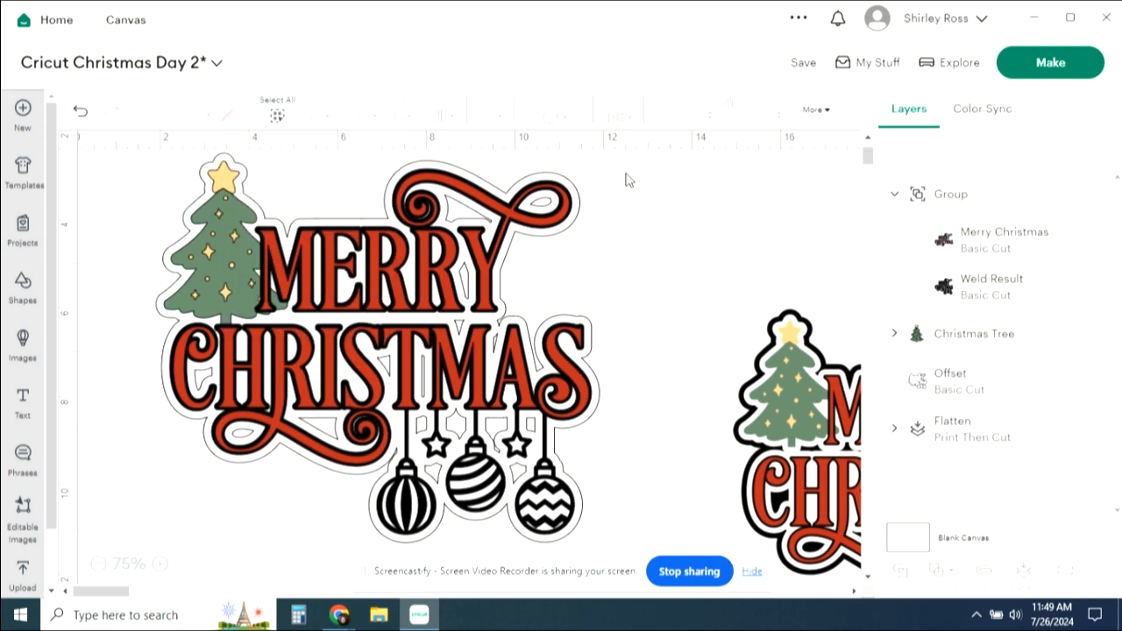
{"action": "left_click", "coordinate": [551, 179]}
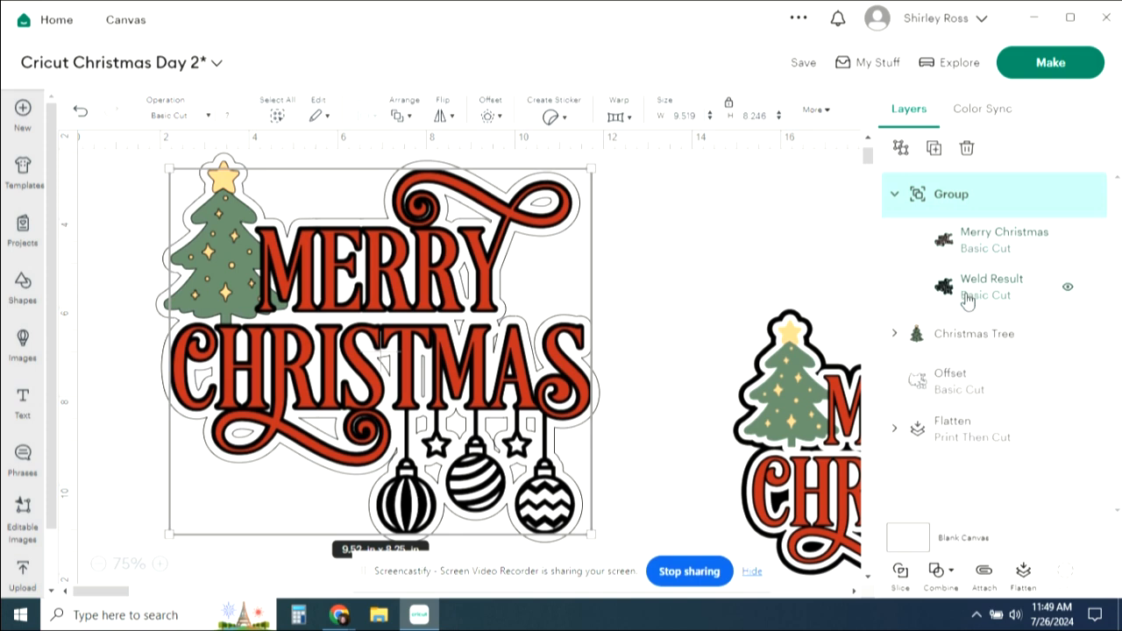
{"action": "left_click", "coordinate": [960, 375]}
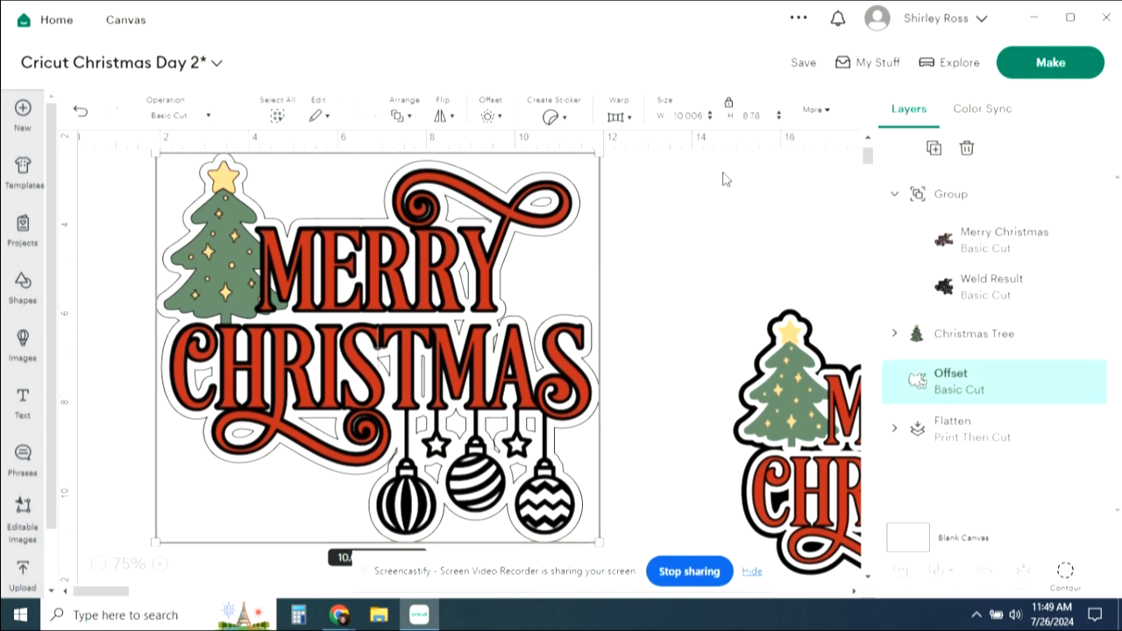
{"action": "left_click", "coordinate": [489, 116]}
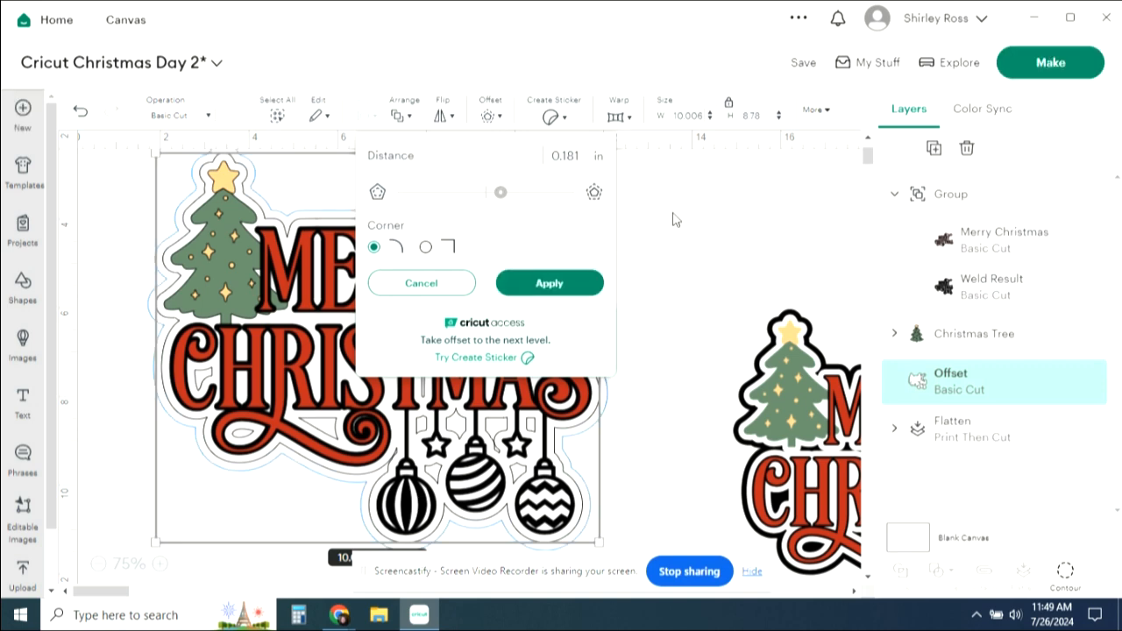
{"action": "left_click_drag", "start_coordinate": [500, 195], "coordinate": [496, 194]}
{"action": "left_click", "coordinate": [690, 200]}
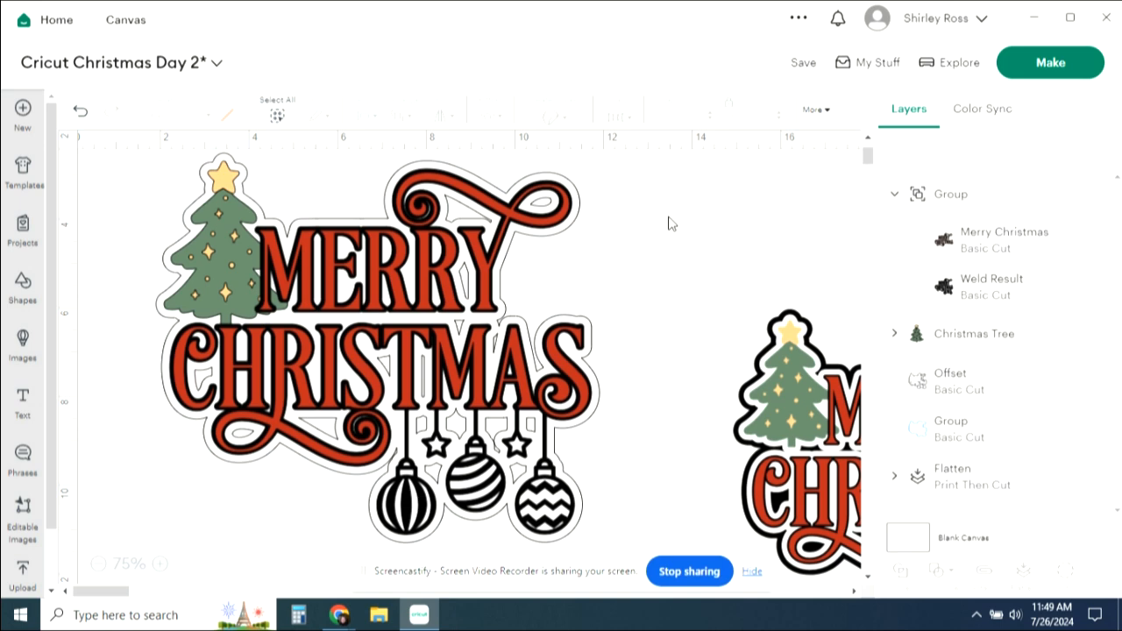
Step: Clear the selection on the canvas and save the project under its current name
{"action": "left_click", "coordinate": [566, 281]}
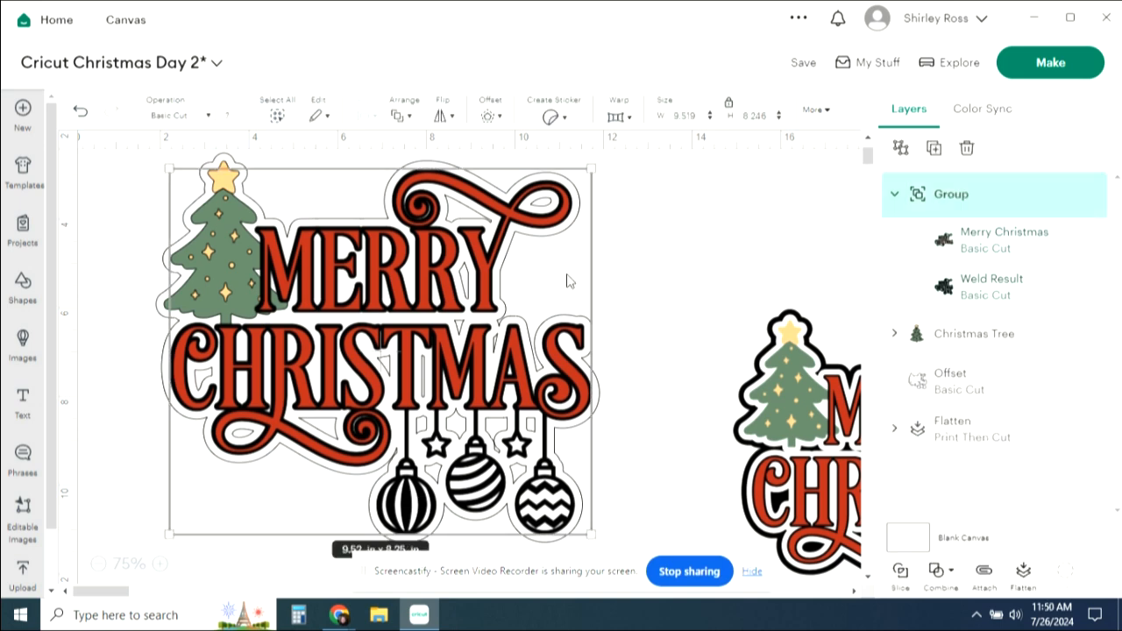
{"action": "left_click", "coordinate": [716, 214]}
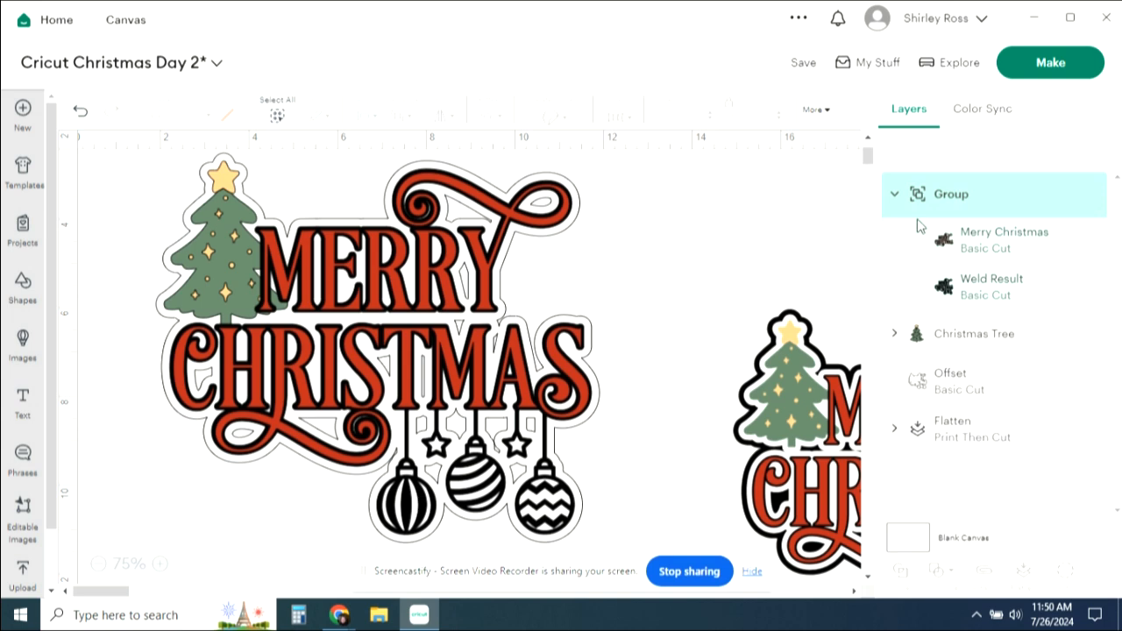
{"action": "left_click", "coordinate": [805, 67]}
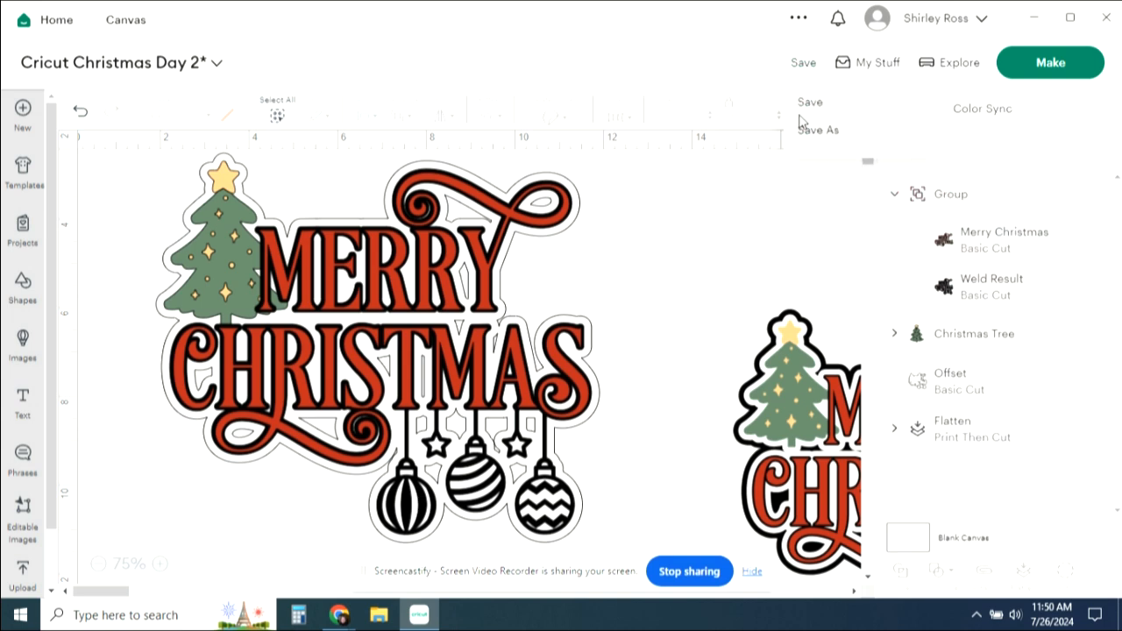
{"action": "left_click", "coordinate": [806, 104]}
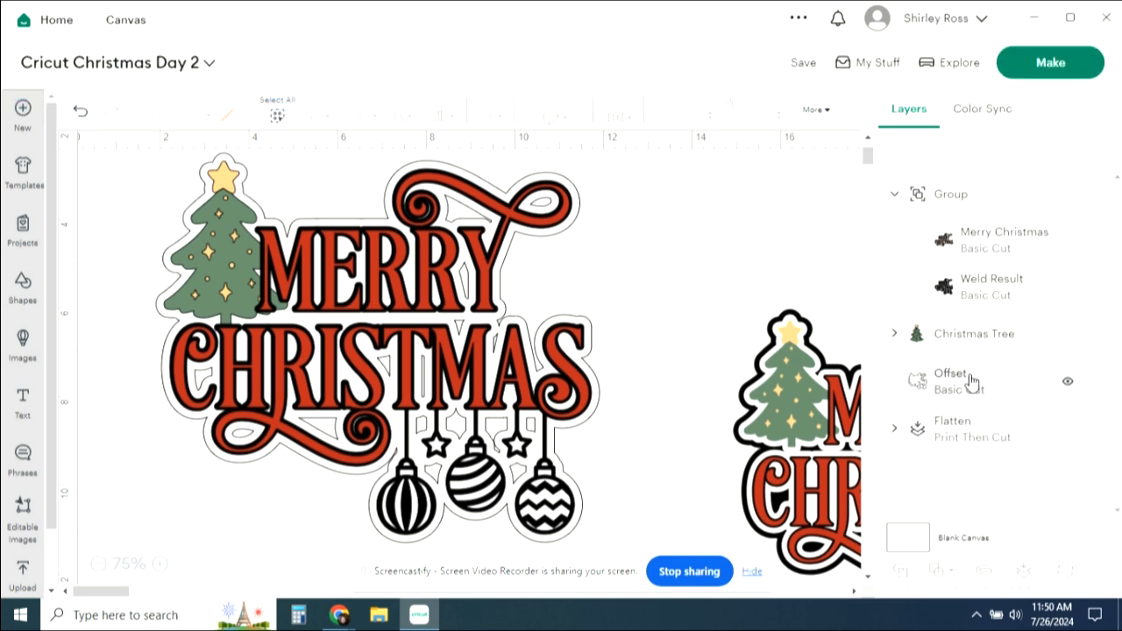
Step: Add a rounded-corner offset of 0.125 in around the white offset
{"action": "left_click", "coordinate": [974, 385]}
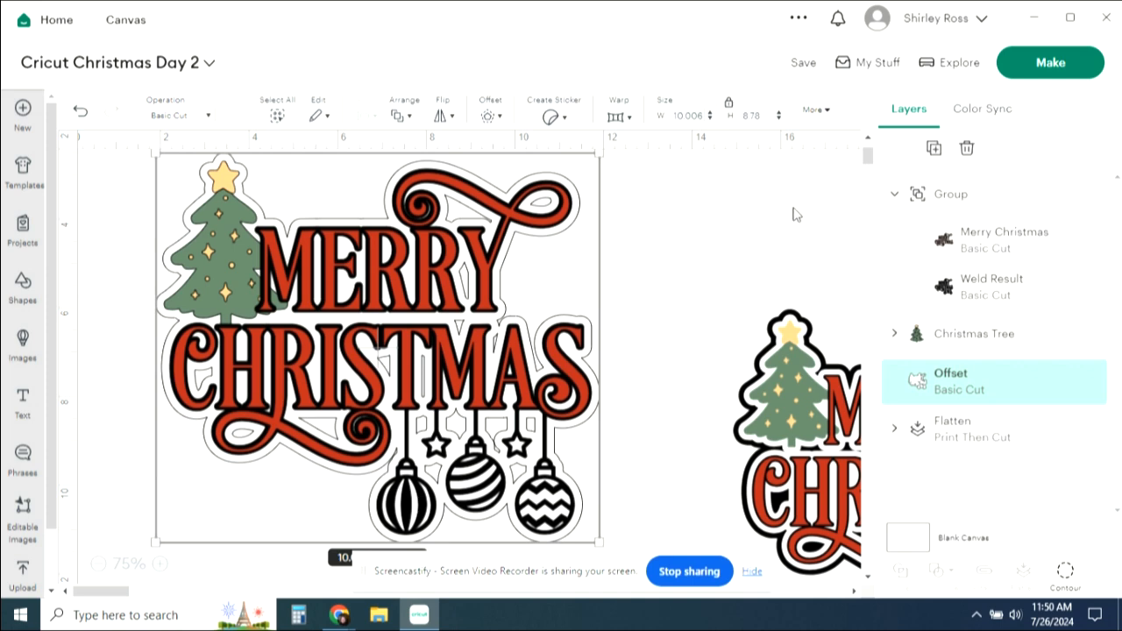
{"action": "left_click", "coordinate": [488, 116]}
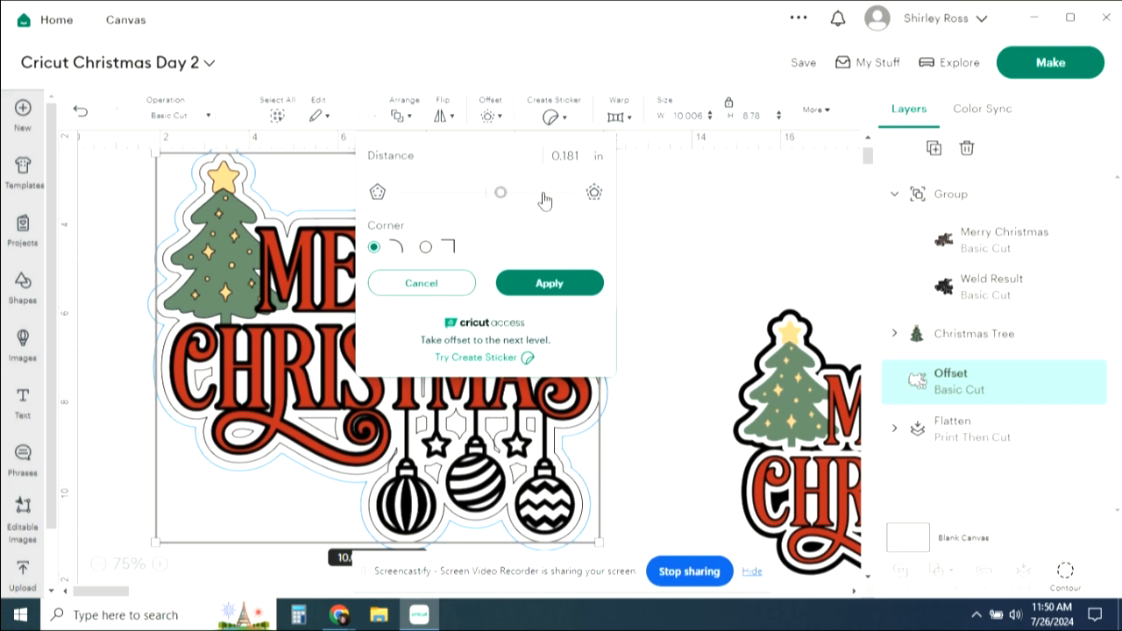
{"action": "left_click_drag", "start_coordinate": [501, 194], "coordinate": [496, 195]}
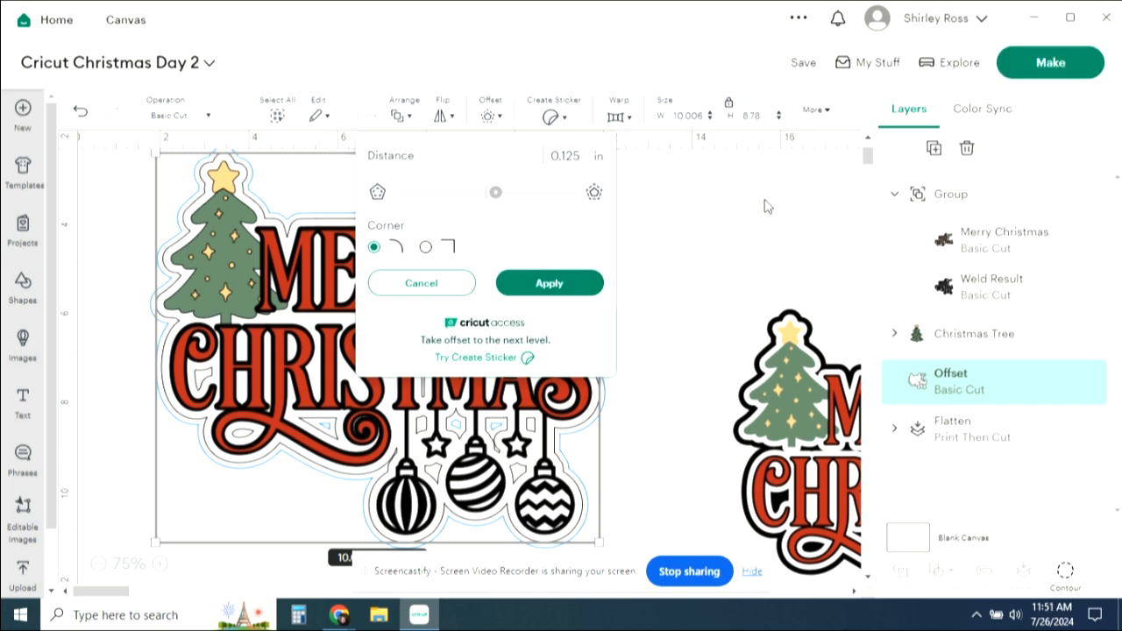
{"action": "key", "text": "Return"}
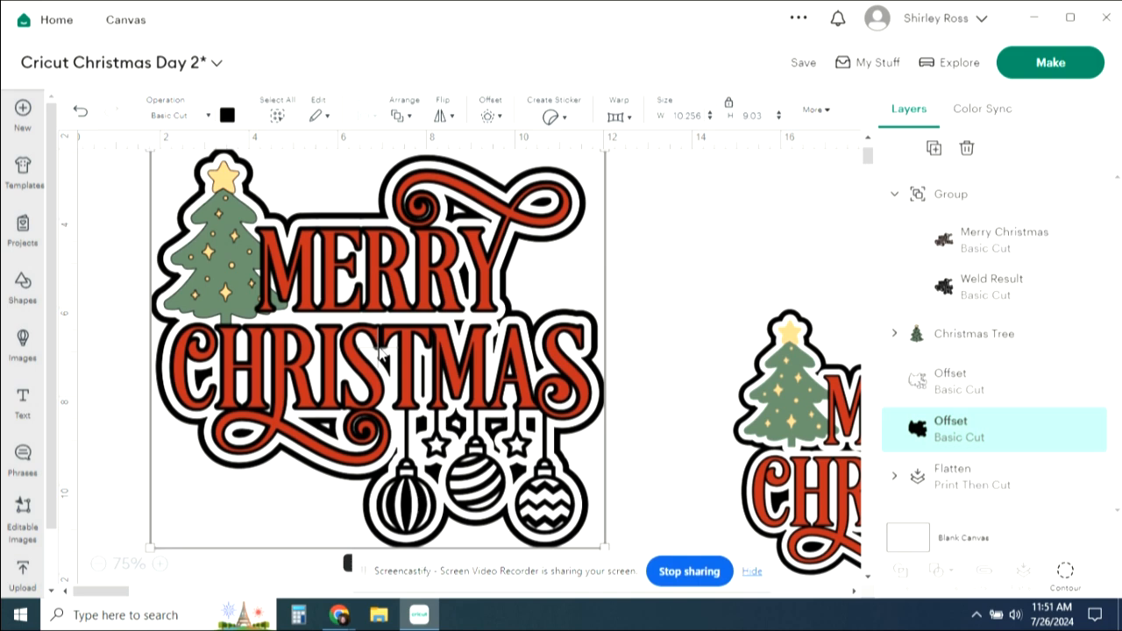
{"action": "left_click", "coordinate": [781, 171]}
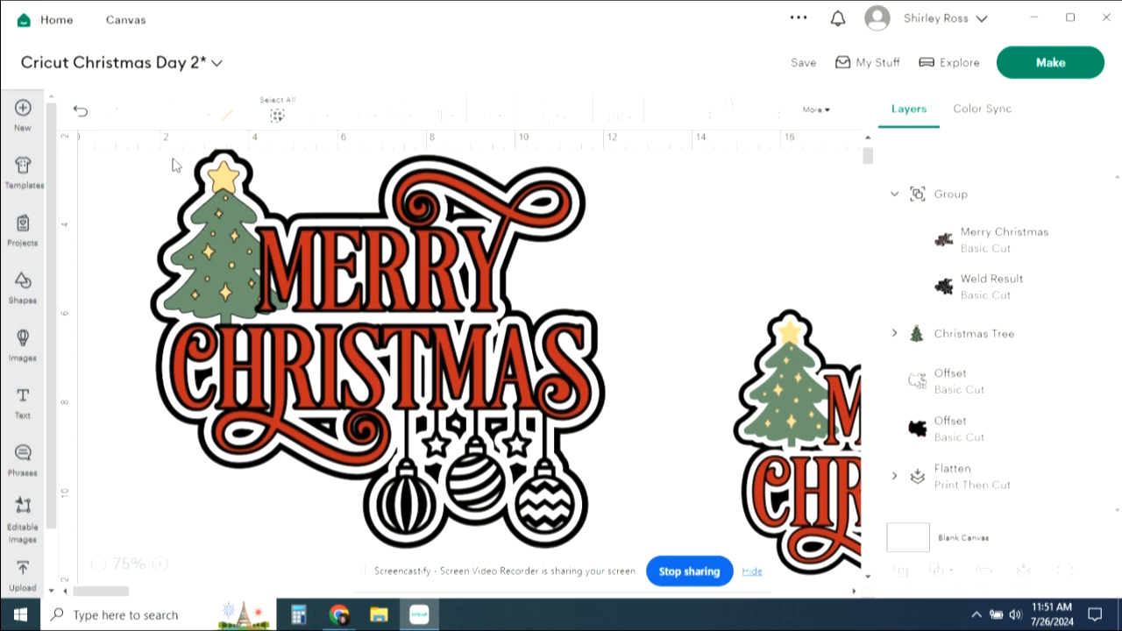
Step: Group the lettering, tree and both offsets of the left-hand design and shift the group slightly down and right
{"action": "left_click_drag", "start_coordinate": [172, 164], "coordinate": [650, 478]}
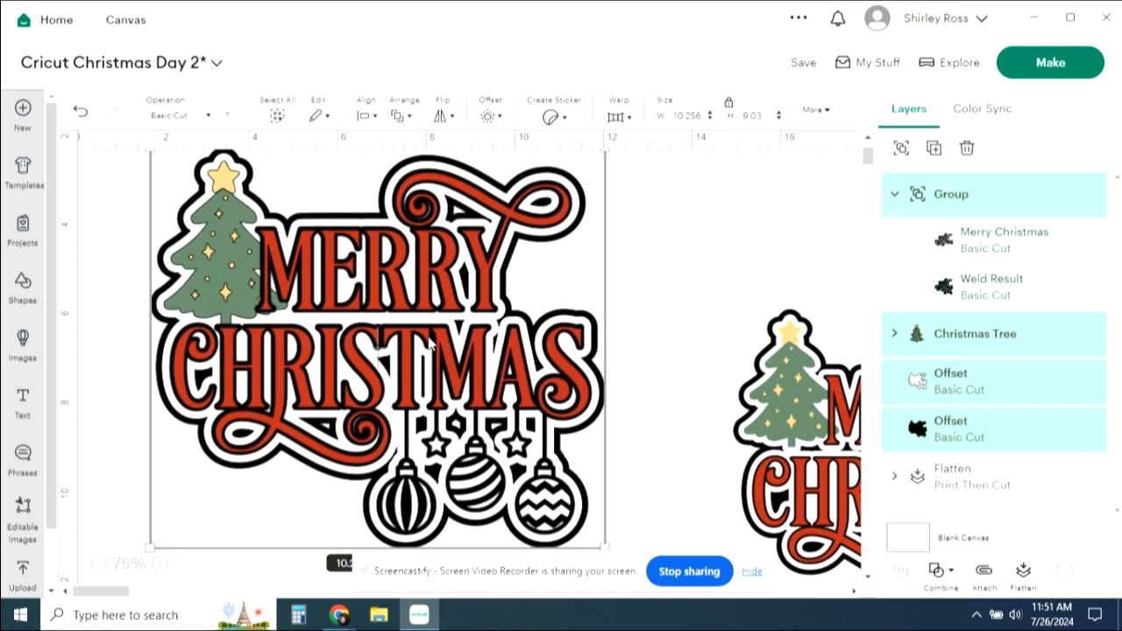
{"action": "left_click", "coordinate": [902, 151]}
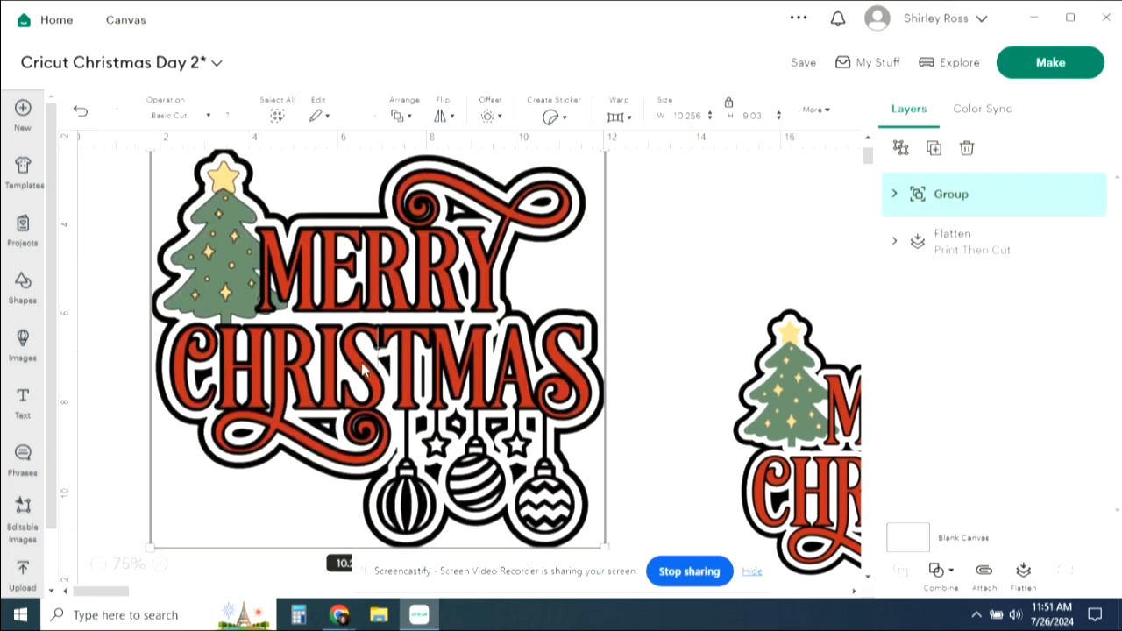
{"action": "left_click_drag", "start_coordinate": [382, 357], "coordinate": [391, 369]}
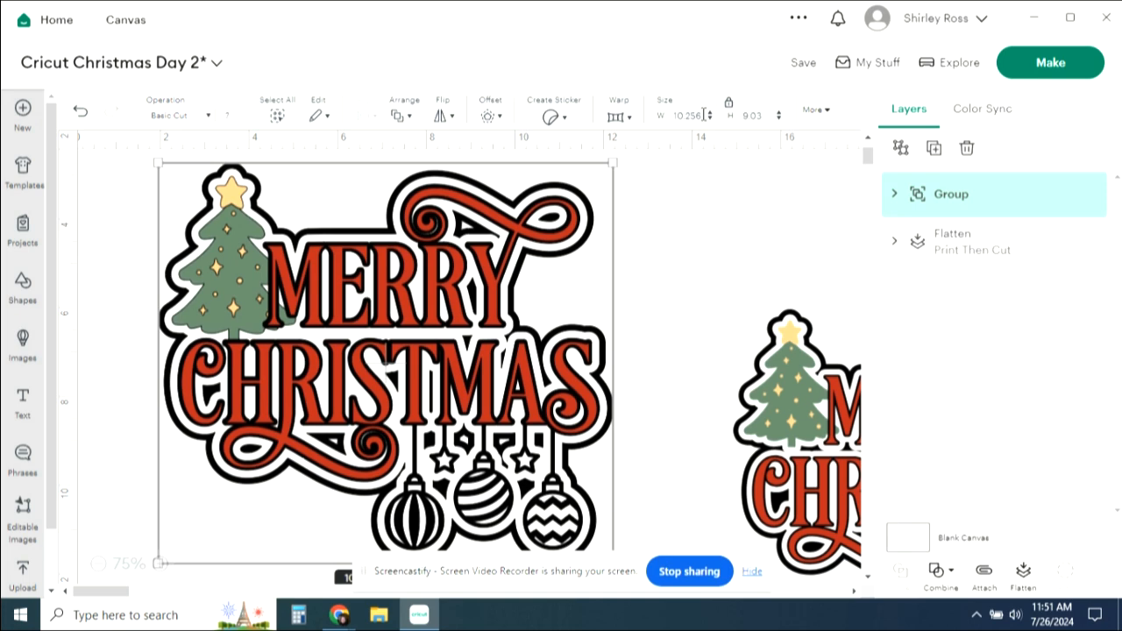
Step: Set the grouped design's width to 6 in and move it slightly down and right on the canvas
{"action": "left_click_drag", "start_coordinate": [704, 114], "coordinate": [666, 120]}
{"action": "type", "text": "6"}
{"action": "key", "text": "Return"}
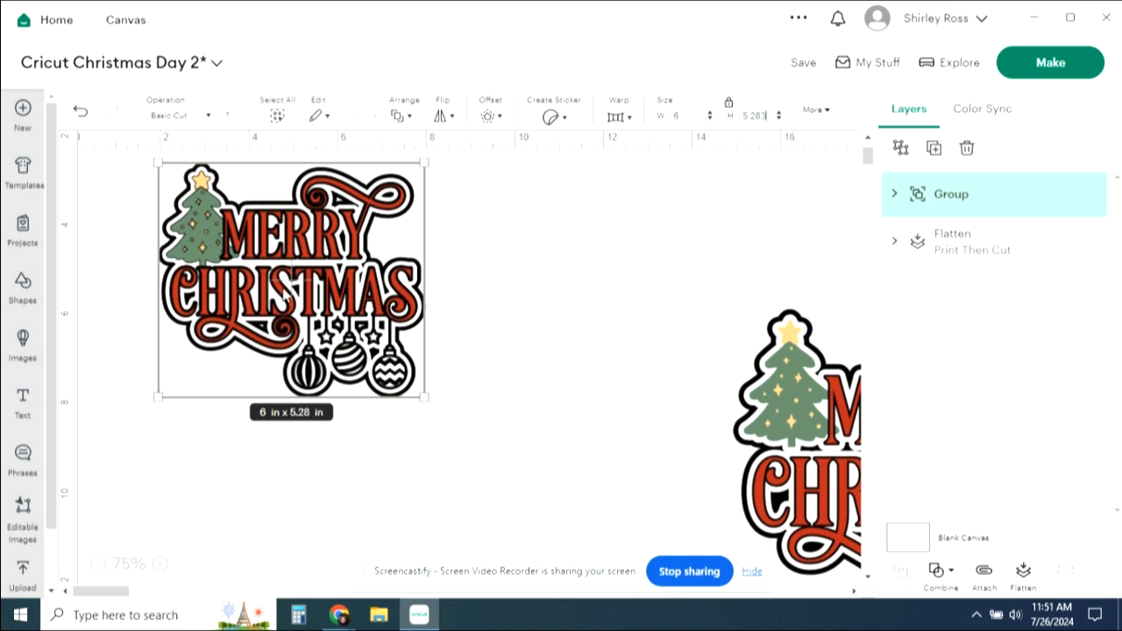
{"action": "left_click_drag", "start_coordinate": [295, 291], "coordinate": [336, 331]}
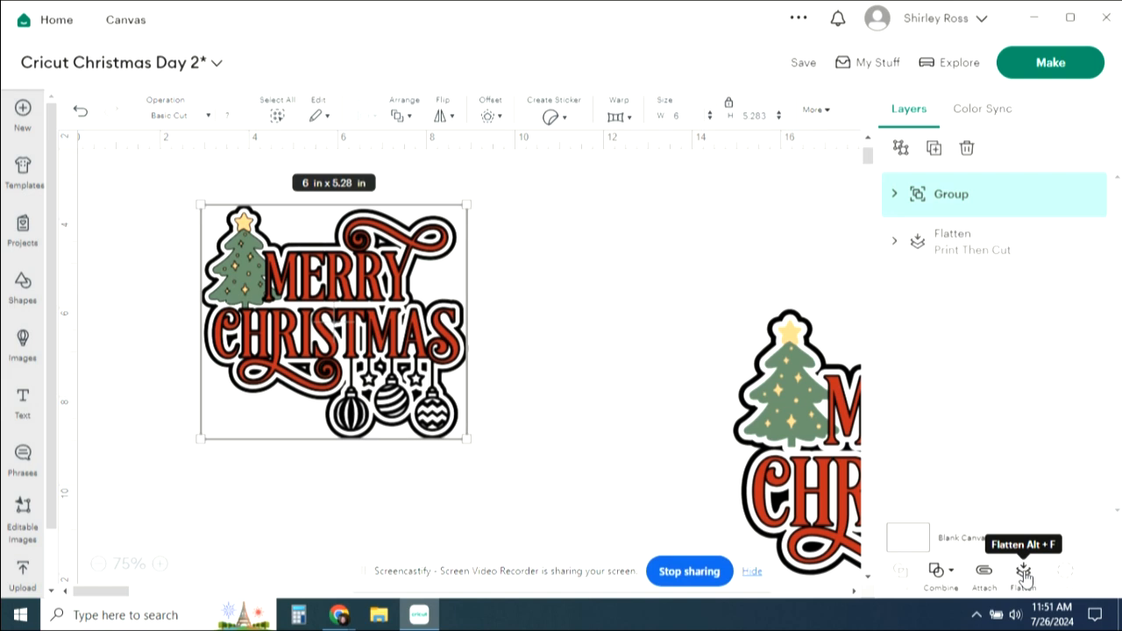
Step: Flatten the resized Merry Christmas group into a single Print Then Cut layer and expand its layer entry
{"action": "left_click", "coordinate": [1024, 572]}
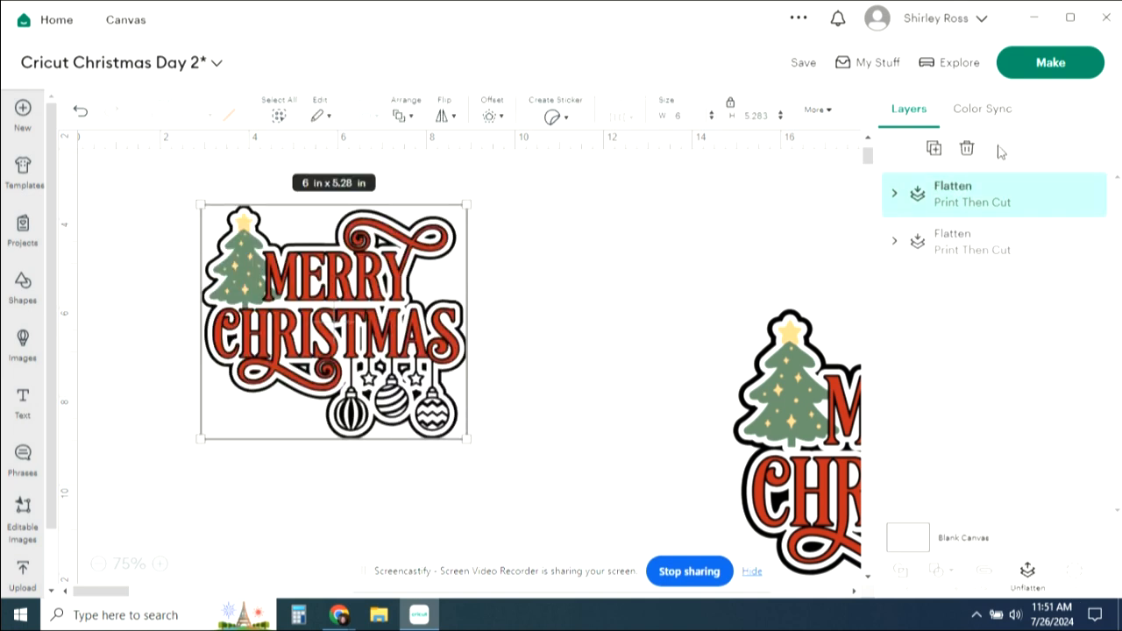
{"action": "left_click", "coordinate": [895, 195]}
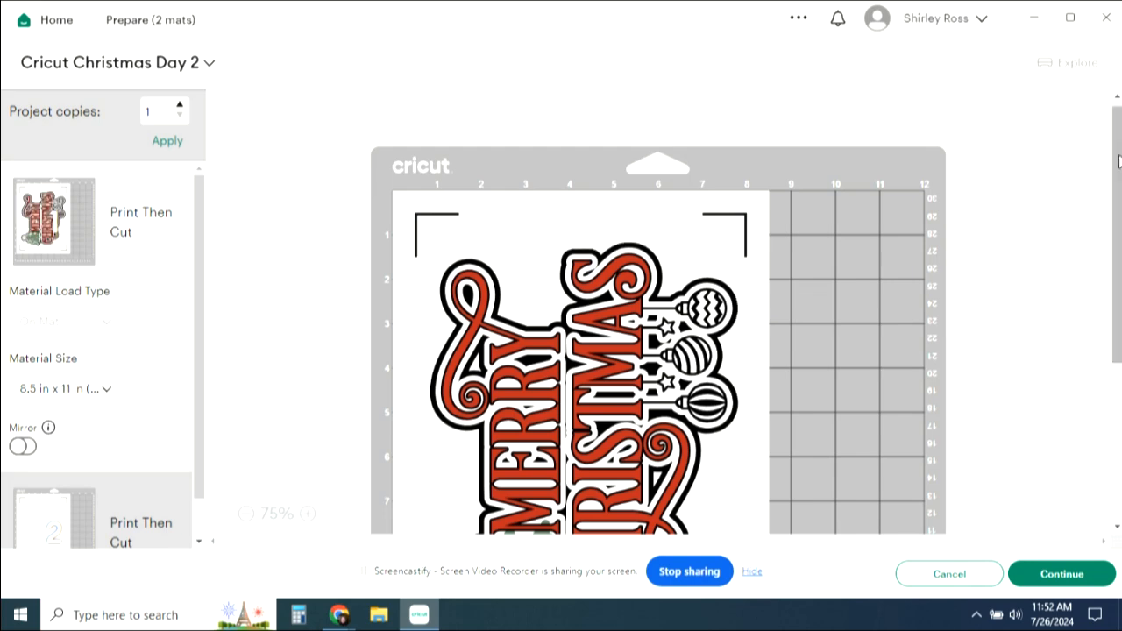
Step: Examine the larger Merry Christmas design on the Print Then Cut mat preview and return to the canvas
{"action": "left_click_drag", "start_coordinate": [1116, 146], "coordinate": [1120, 172]}
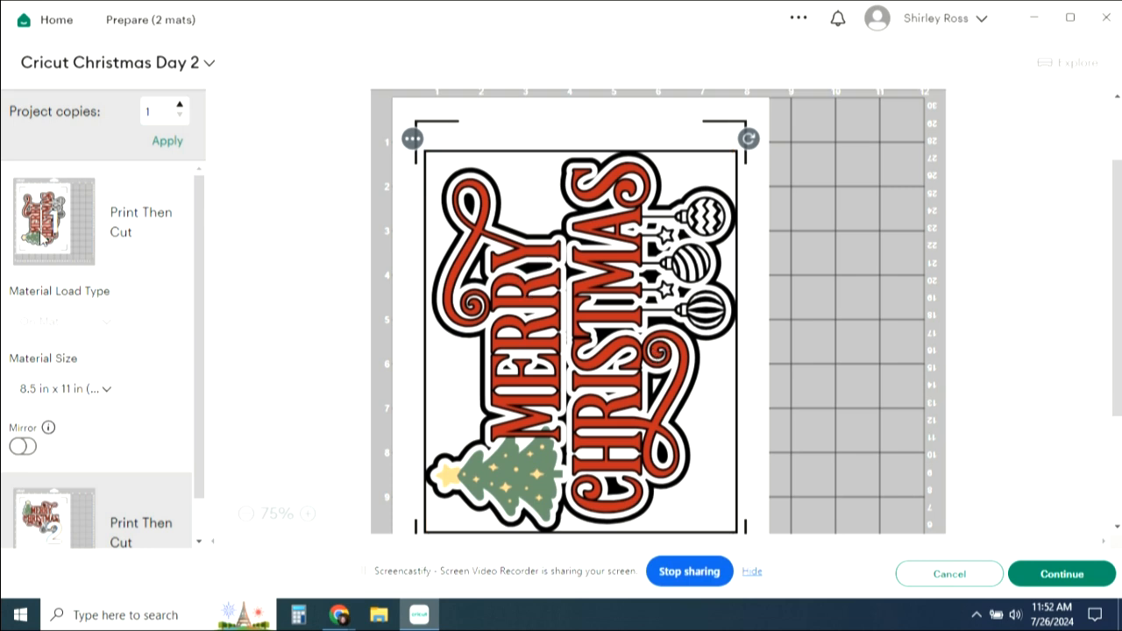
{"action": "left_click", "coordinate": [810, 178]}
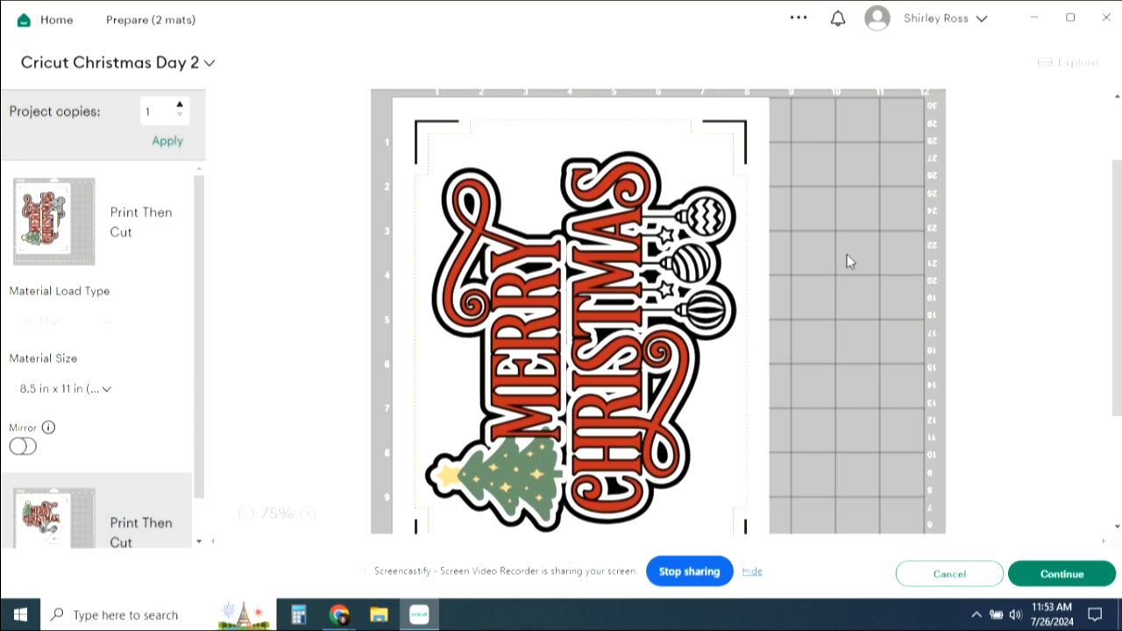
{"action": "left_click", "coordinate": [936, 575]}
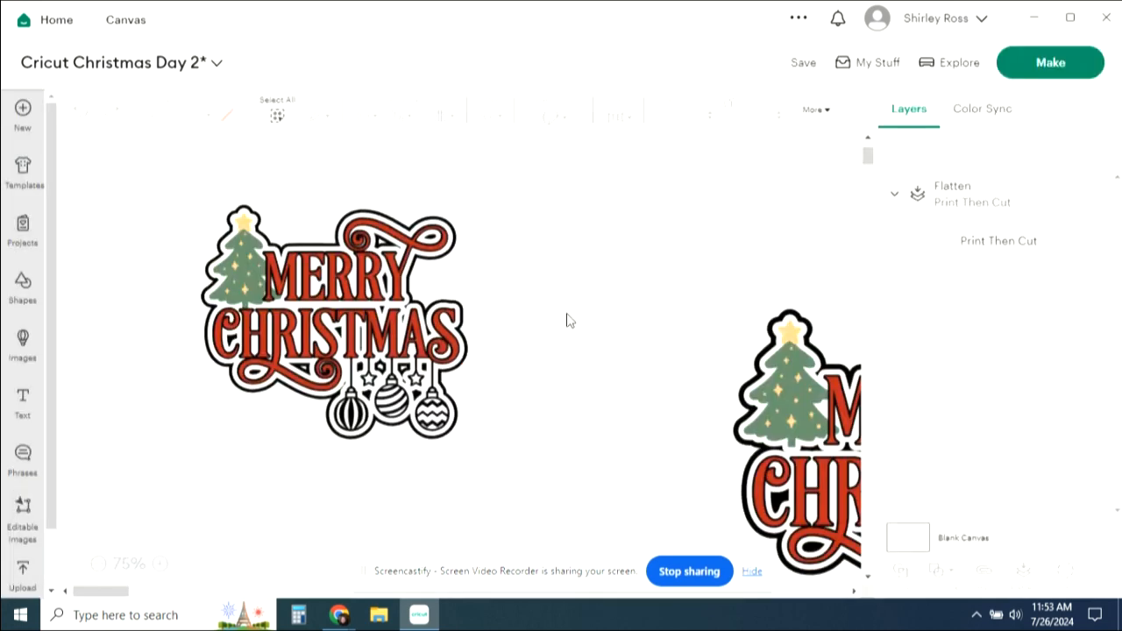
Step: Unflatten the 6 in wide Merry Christmas design back into its grouped layers
{"action": "left_click", "coordinate": [396, 343]}
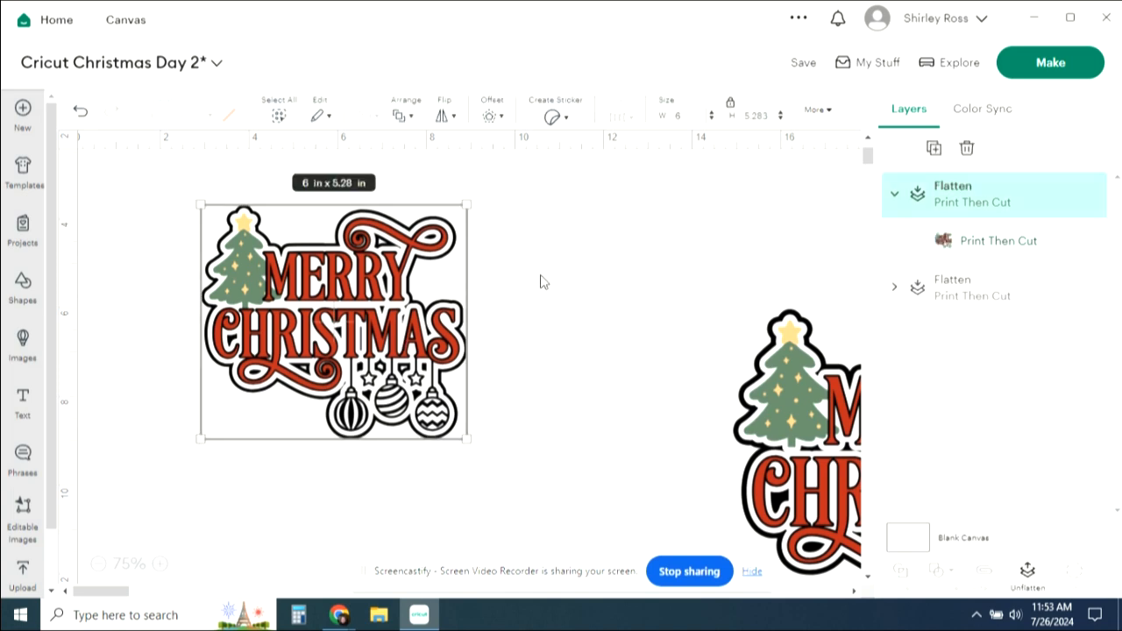
{"action": "left_click", "coordinate": [645, 274]}
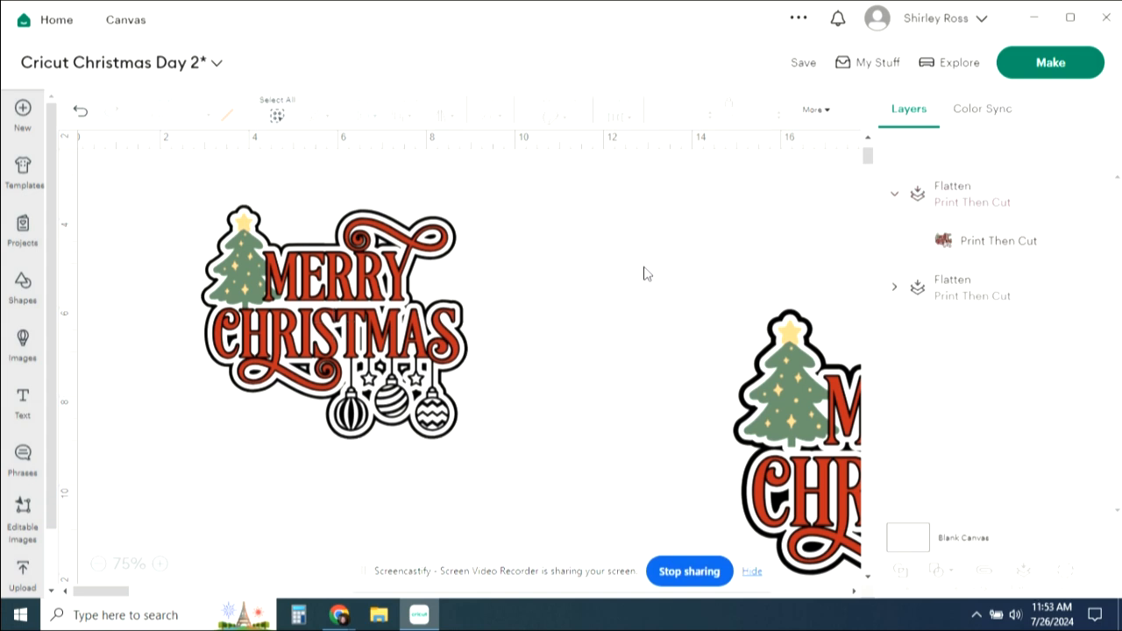
{"action": "left_click", "coordinate": [321, 292]}
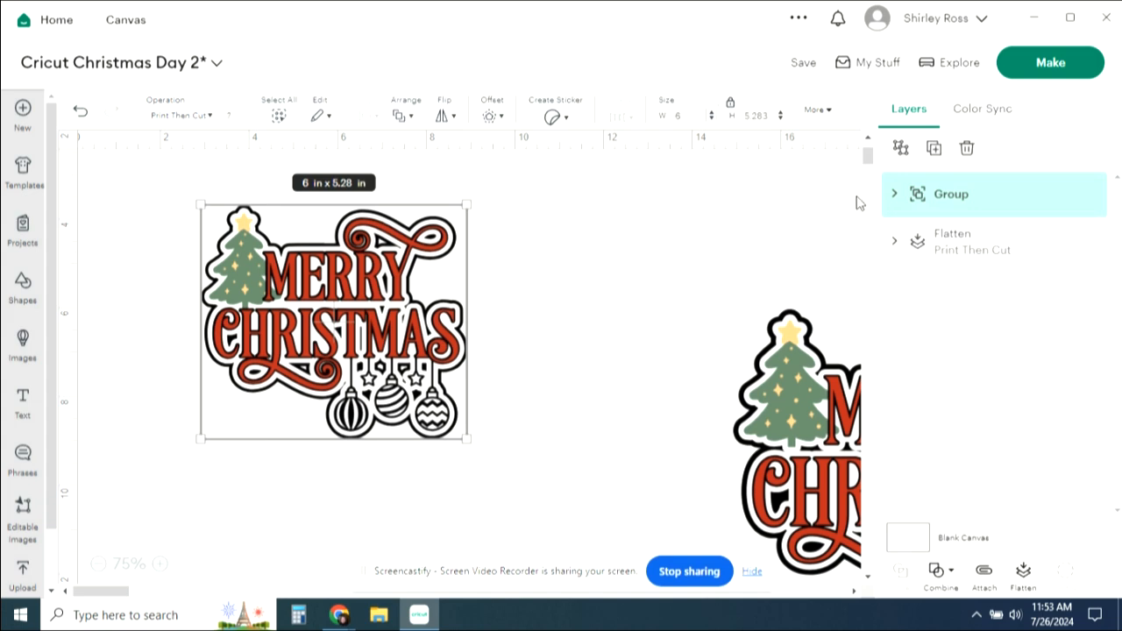
Step: Recolor the Merry Christmas lettering layer inside the unflattened group a lighter, brighter red
{"action": "left_click", "coordinate": [894, 194]}
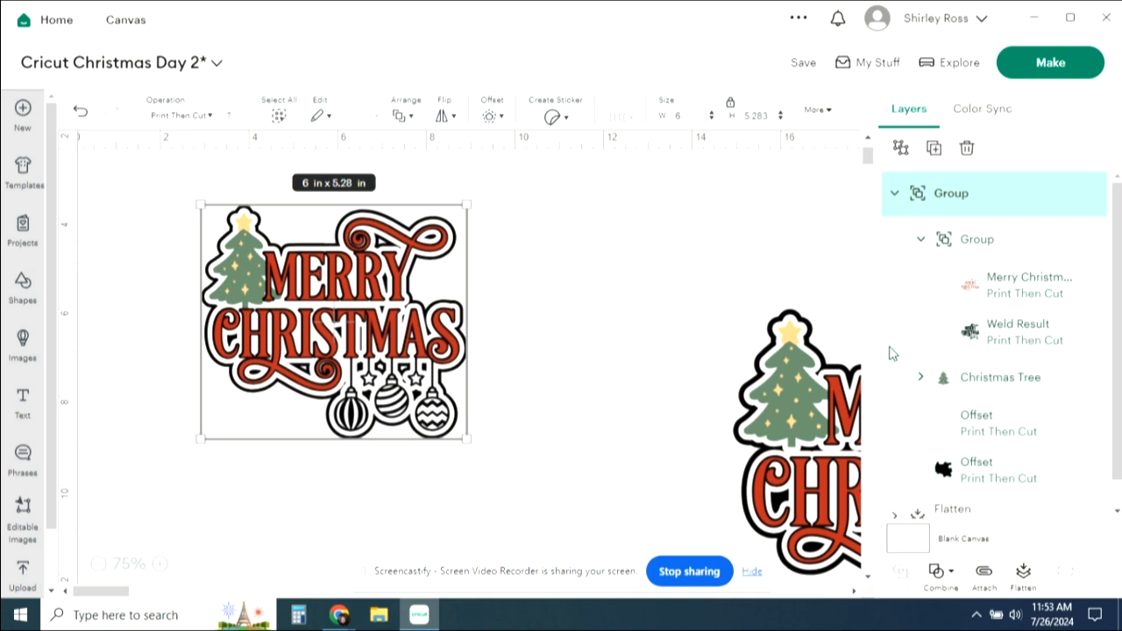
{"action": "left_click", "coordinate": [1020, 287]}
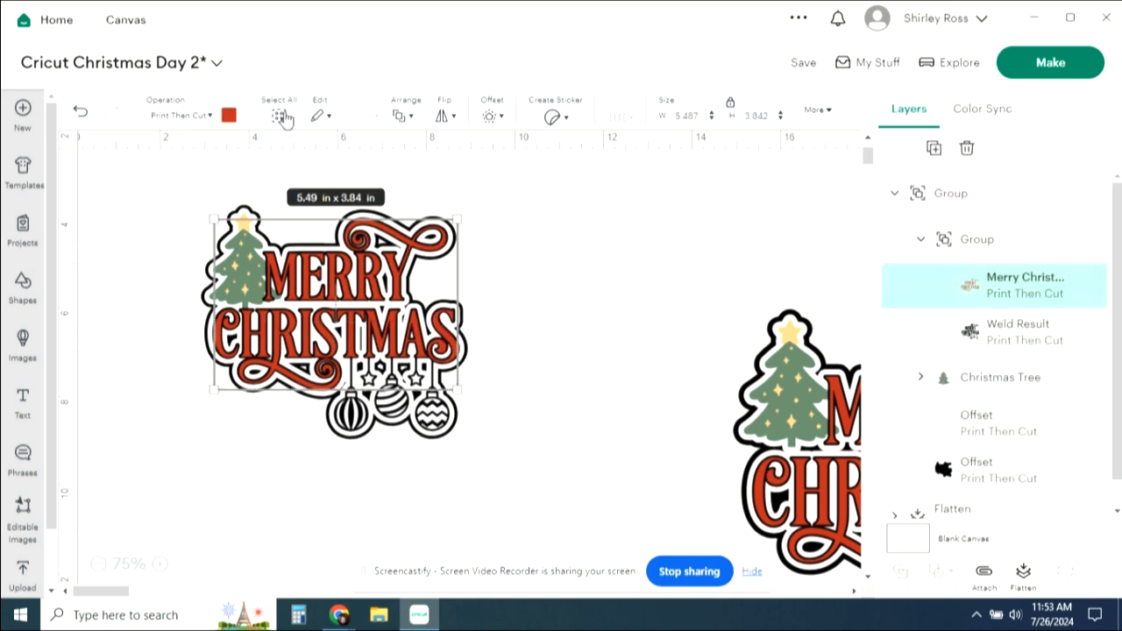
{"action": "left_click", "coordinate": [229, 115]}
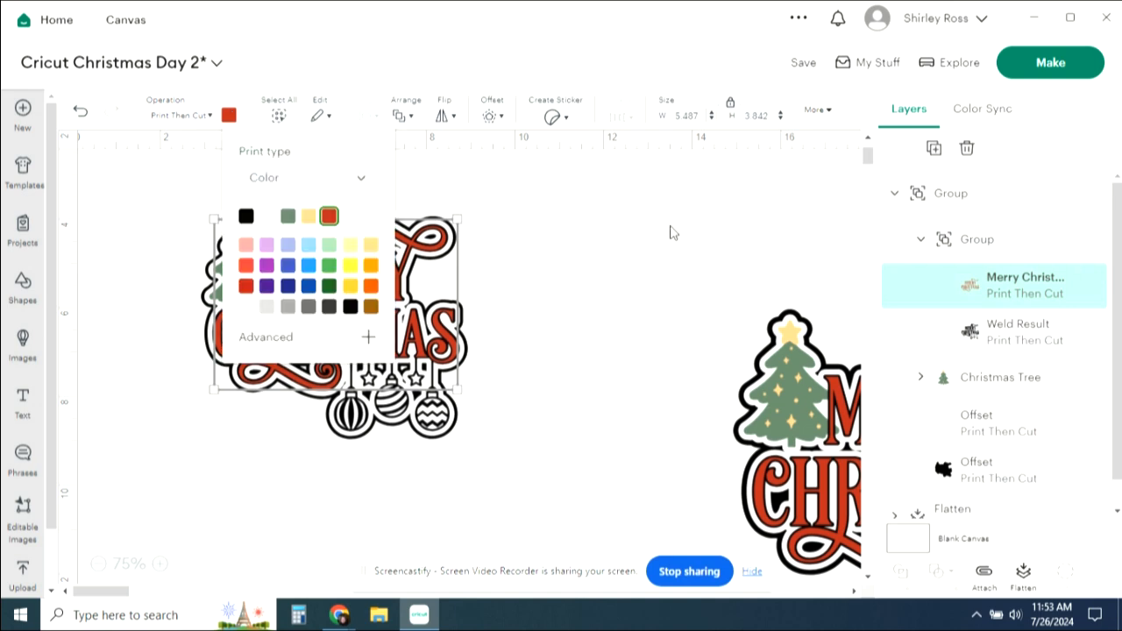
{"action": "left_click", "coordinate": [247, 265]}
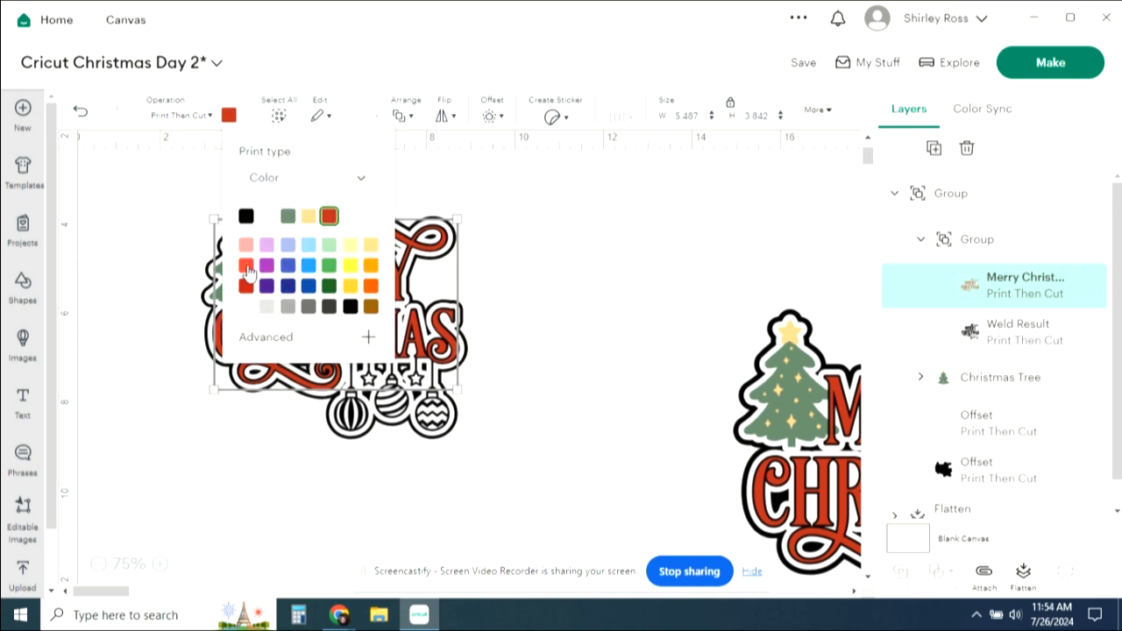
{"action": "left_click", "coordinate": [576, 269]}
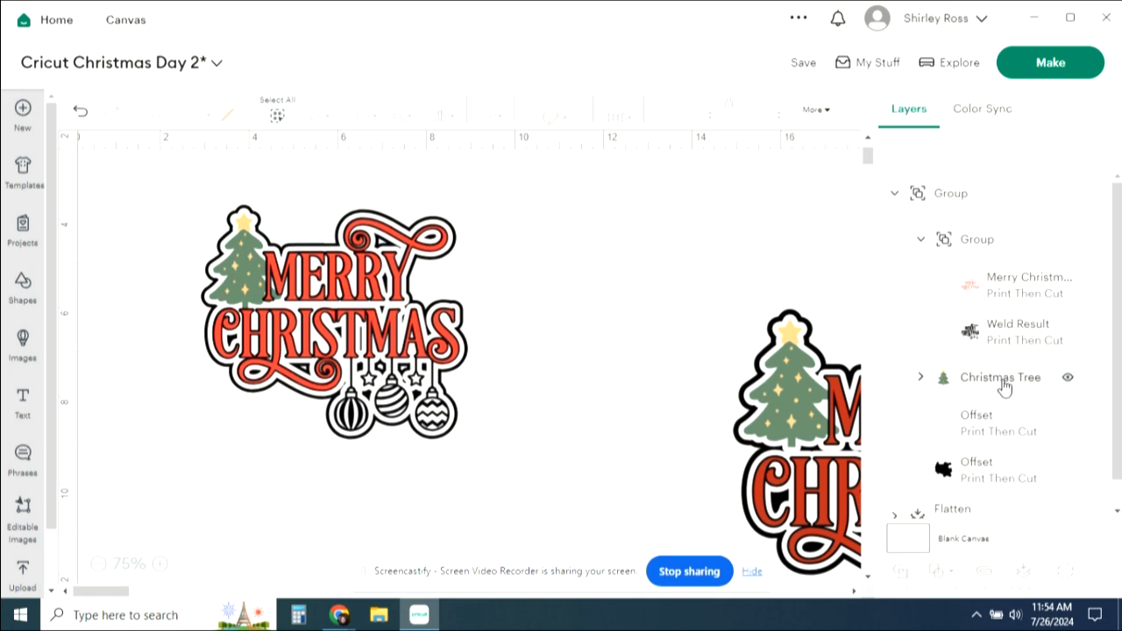
Step: Expand the Christmas Tree entry in the unflattened group and recolor its tree body layer medium green (#4daf50)
{"action": "left_click", "coordinate": [920, 378]}
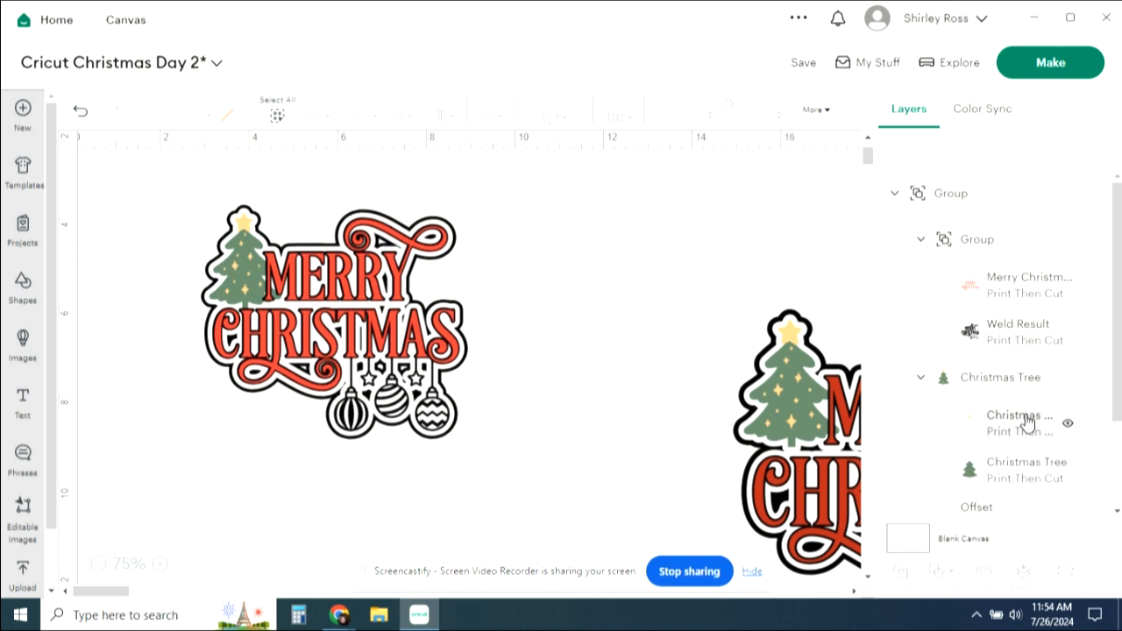
{"action": "left_click", "coordinate": [1011, 472]}
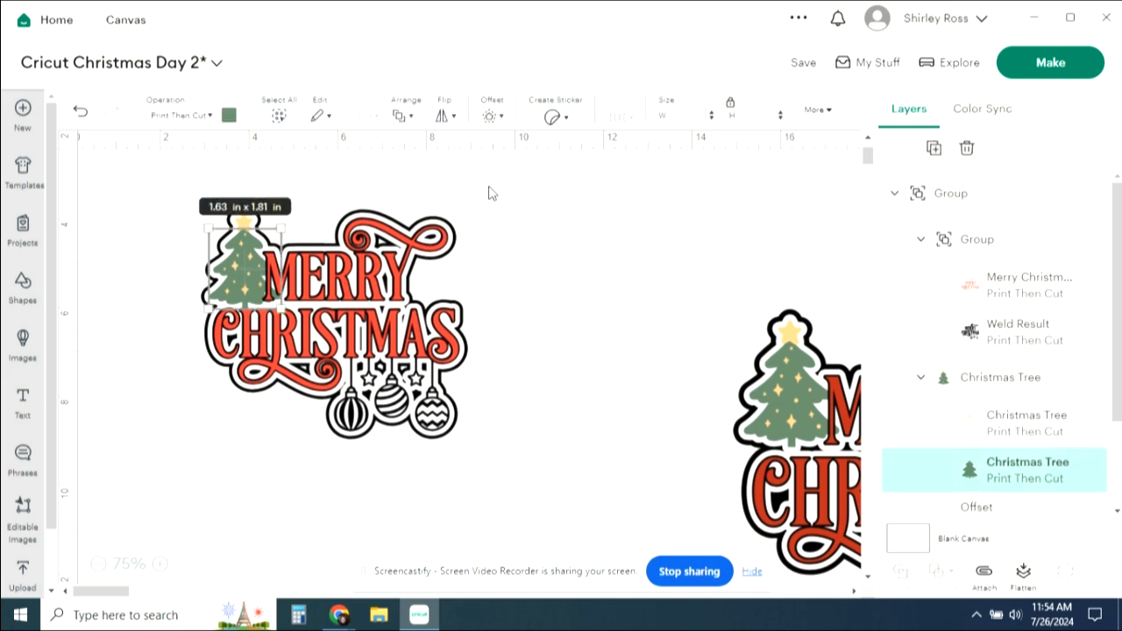
{"action": "left_click", "coordinate": [228, 115]}
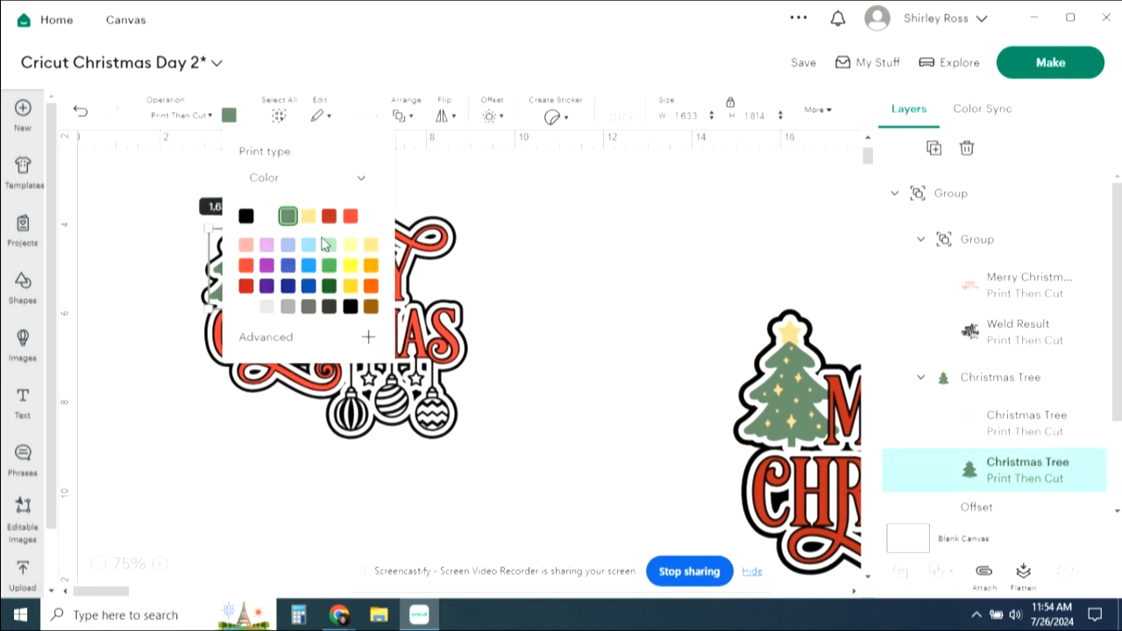
{"action": "left_click", "coordinate": [331, 275]}
{"action": "left_click", "coordinate": [600, 263]}
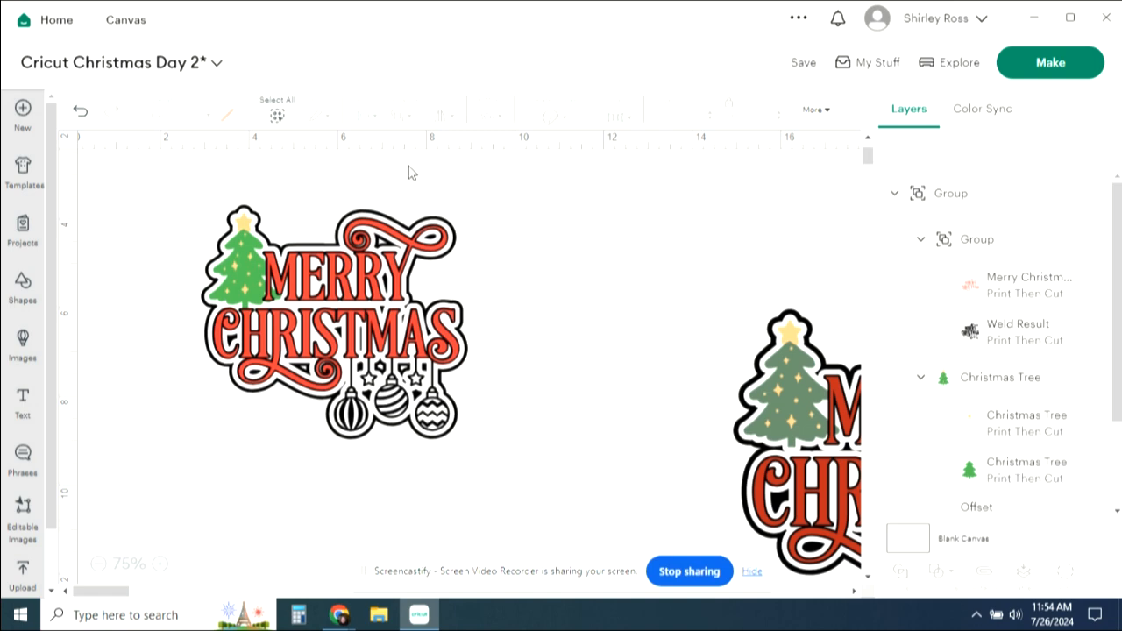
Step: Darken the tree body layer of the unflattened group to the custom green #3e8d41
{"action": "left_click", "coordinate": [1017, 470]}
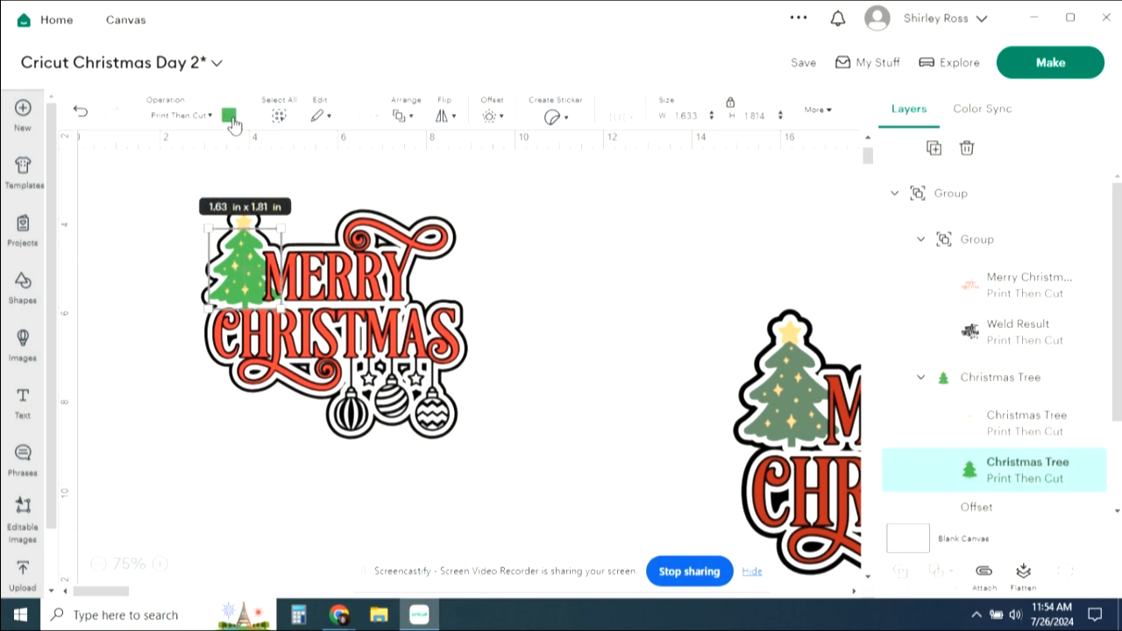
{"action": "left_click", "coordinate": [229, 115]}
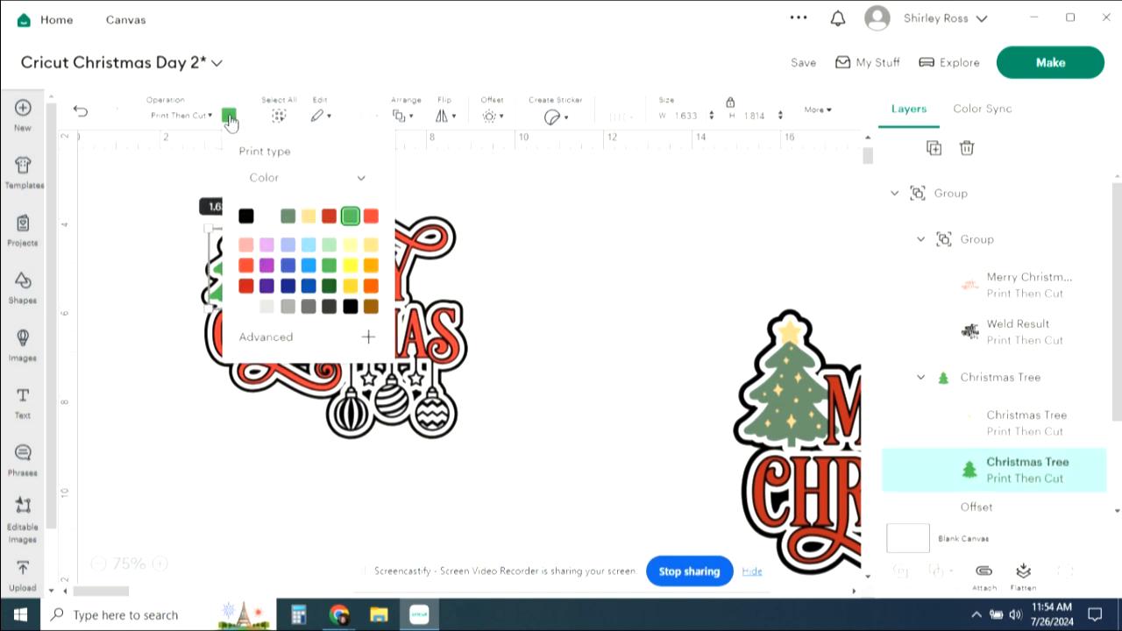
{"action": "left_click", "coordinate": [369, 337]}
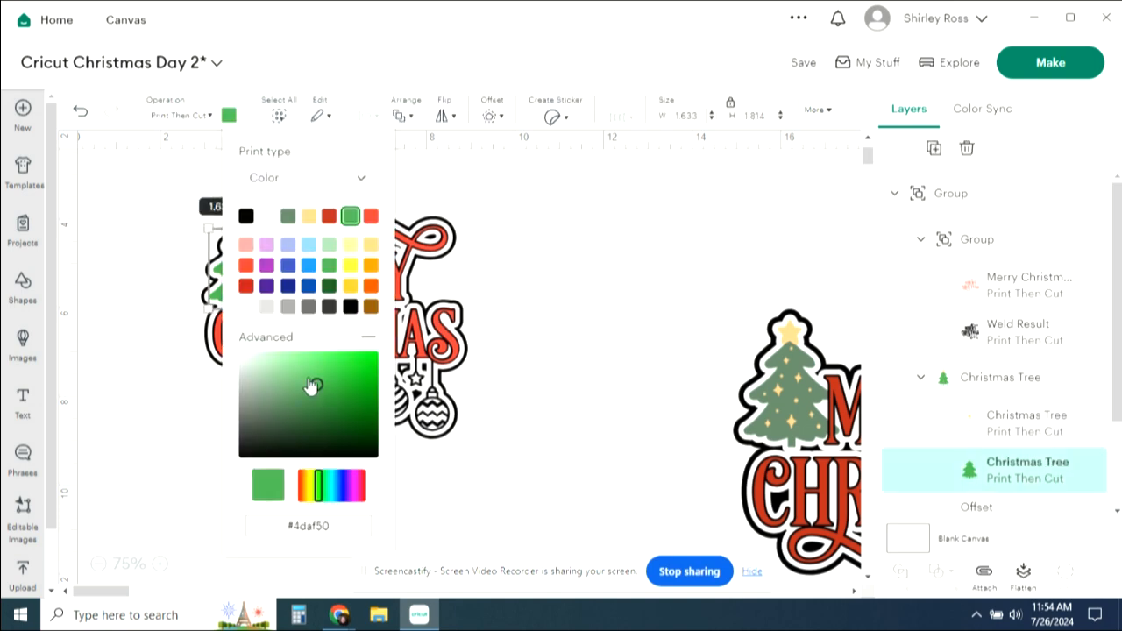
{"action": "left_click_drag", "start_coordinate": [313, 386], "coordinate": [318, 404]}
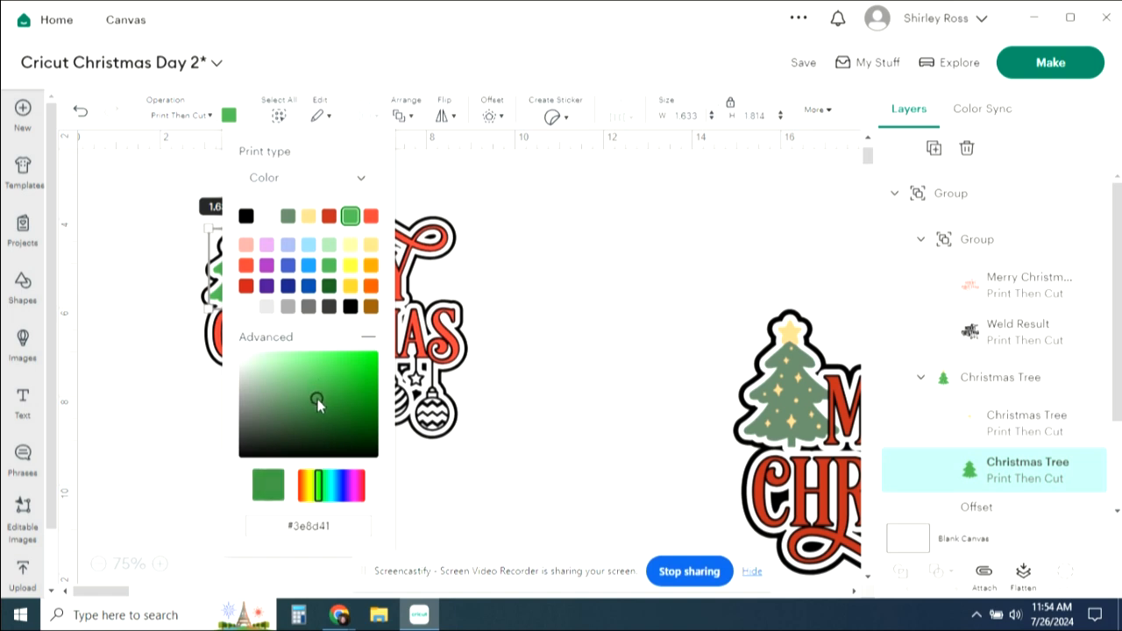
{"action": "left_click", "coordinate": [623, 244]}
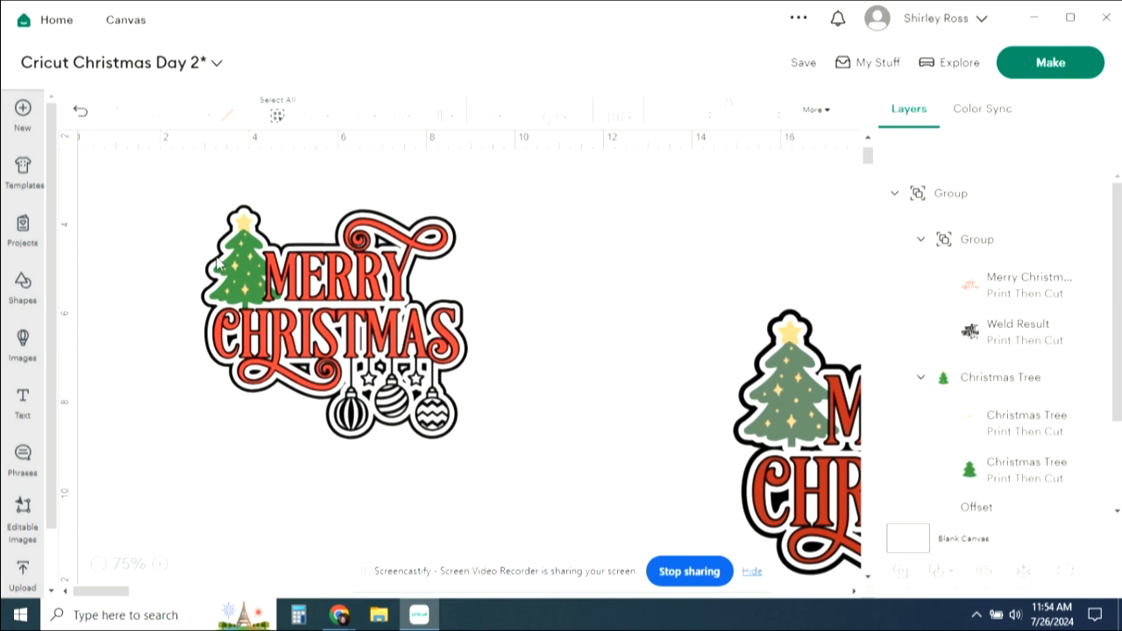
Step: Examine the tree body layer's custom color code in the advanced color settings without changing it
{"action": "left_click", "coordinate": [252, 277]}
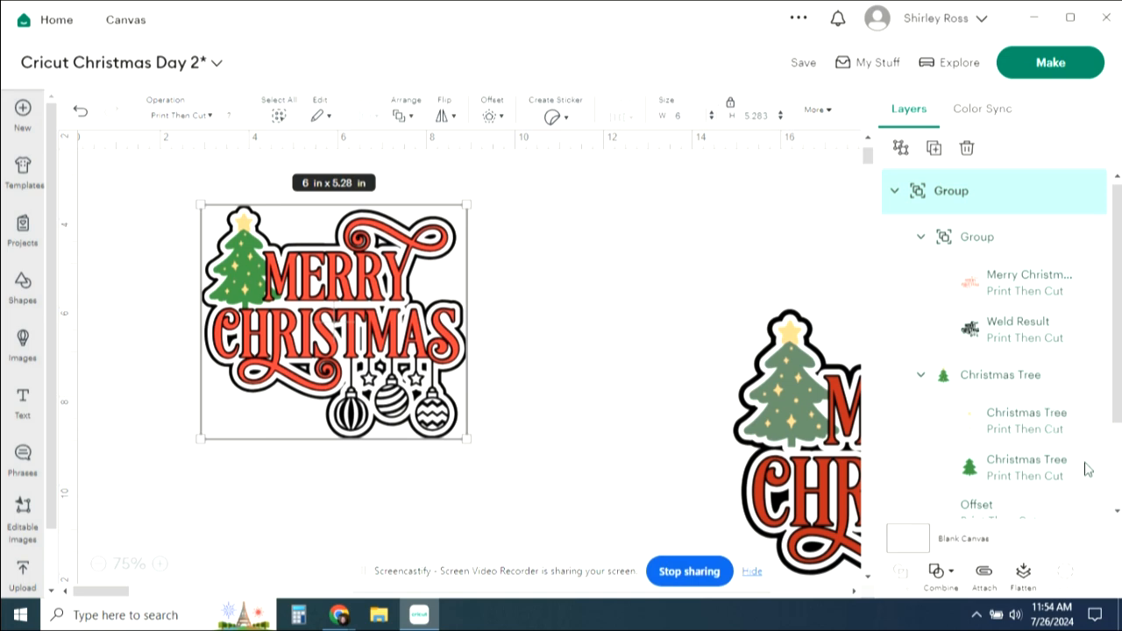
{"action": "left_click", "coordinate": [976, 465]}
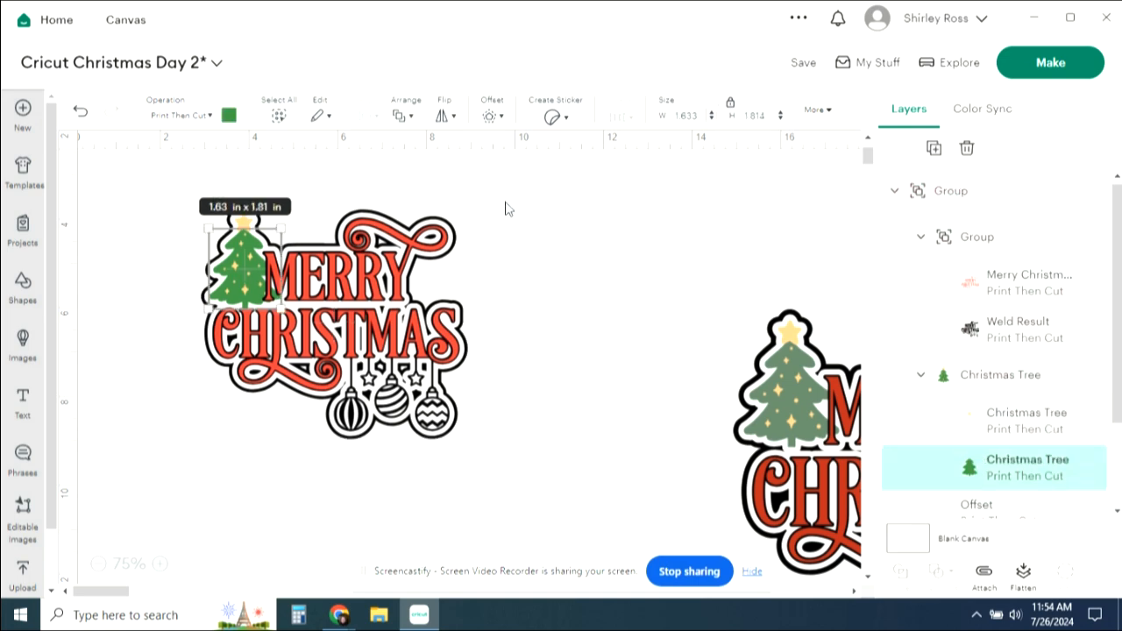
{"action": "left_click", "coordinate": [229, 116]}
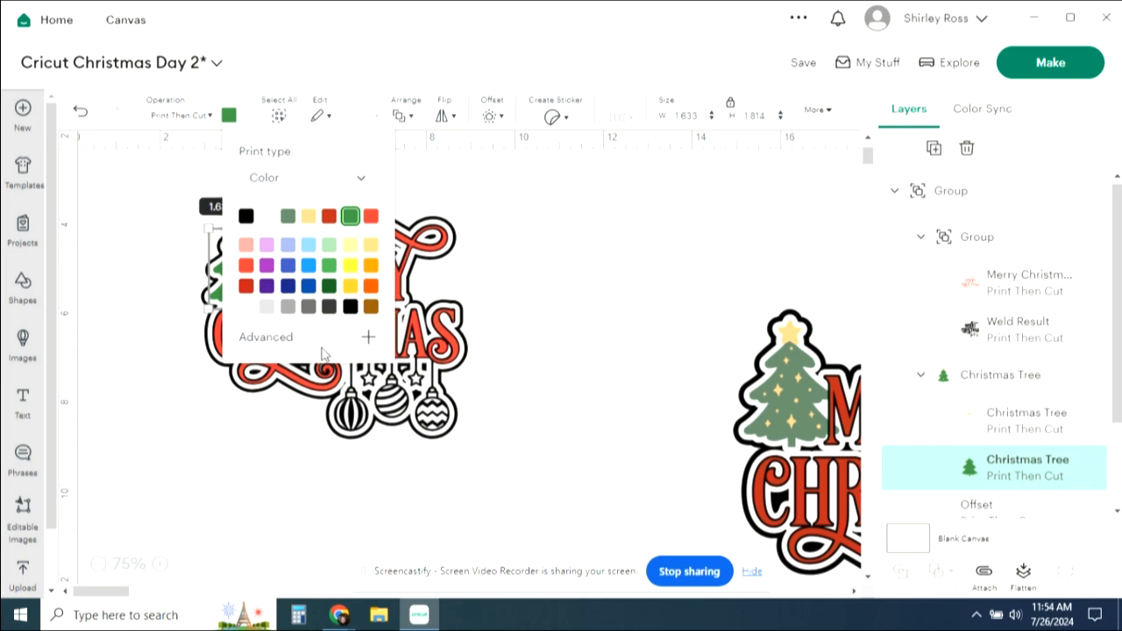
{"action": "left_click", "coordinate": [265, 340]}
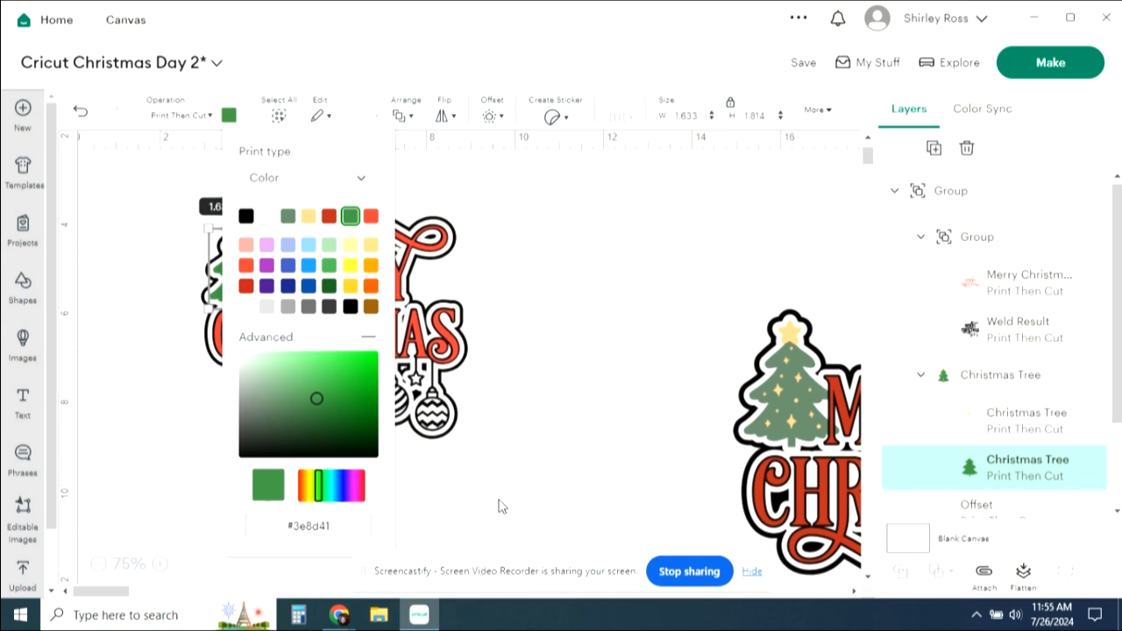
{"action": "left_click", "coordinate": [556, 299]}
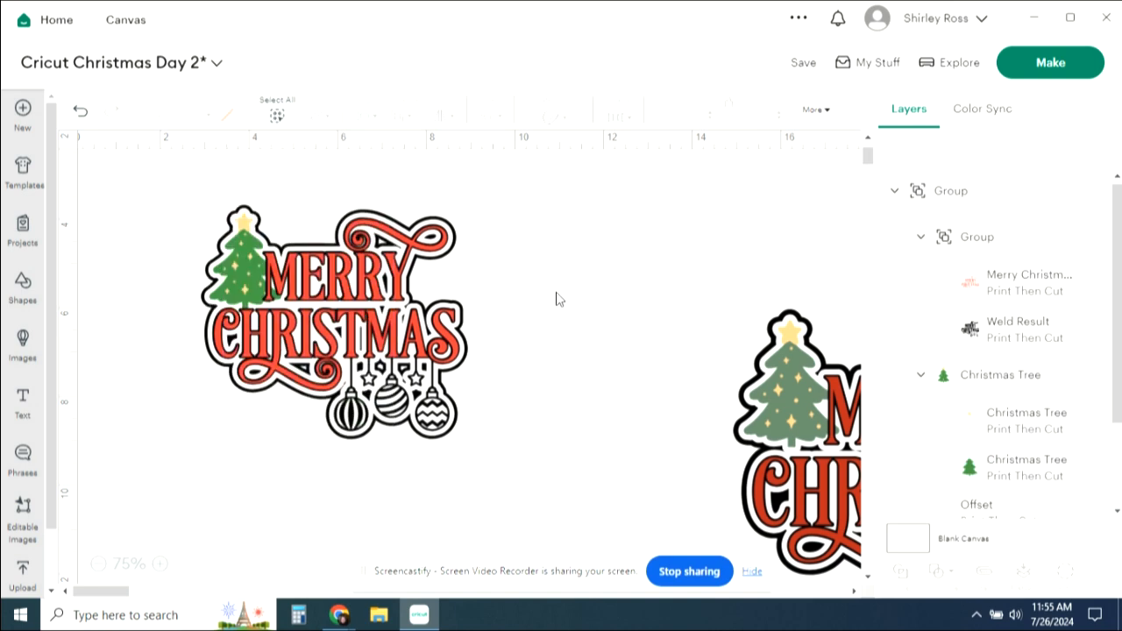
Step: Flatten the whole recolored 6 in wide Merry Christmas group into a single Print Then Cut layer
{"action": "left_click_drag", "start_coordinate": [180, 178], "coordinate": [528, 453]}
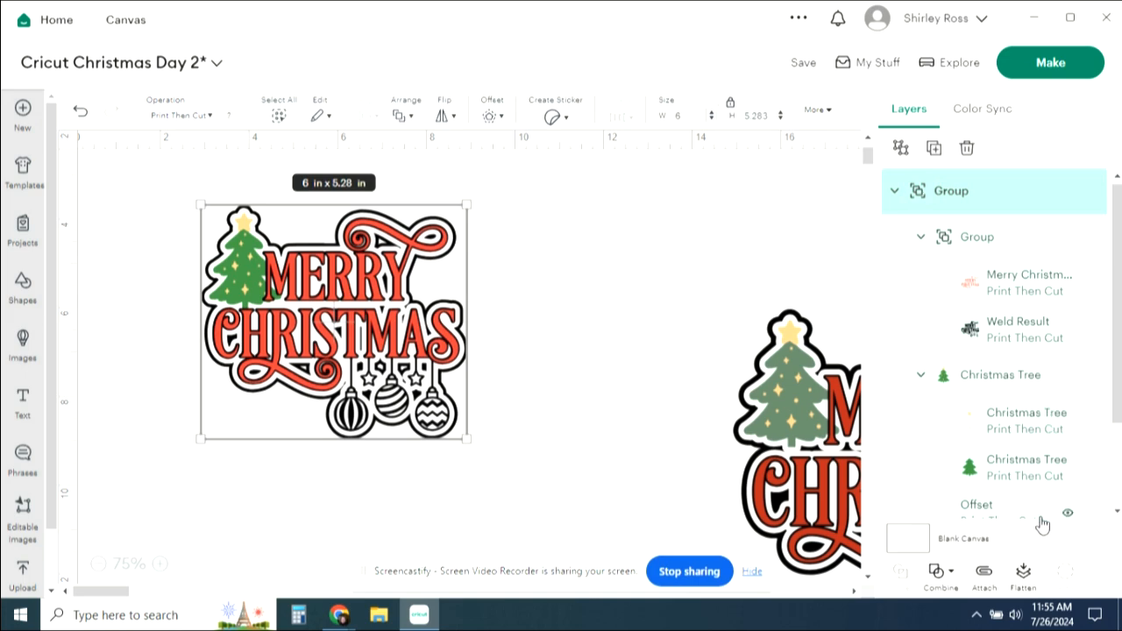
{"action": "left_click", "coordinate": [1024, 574]}
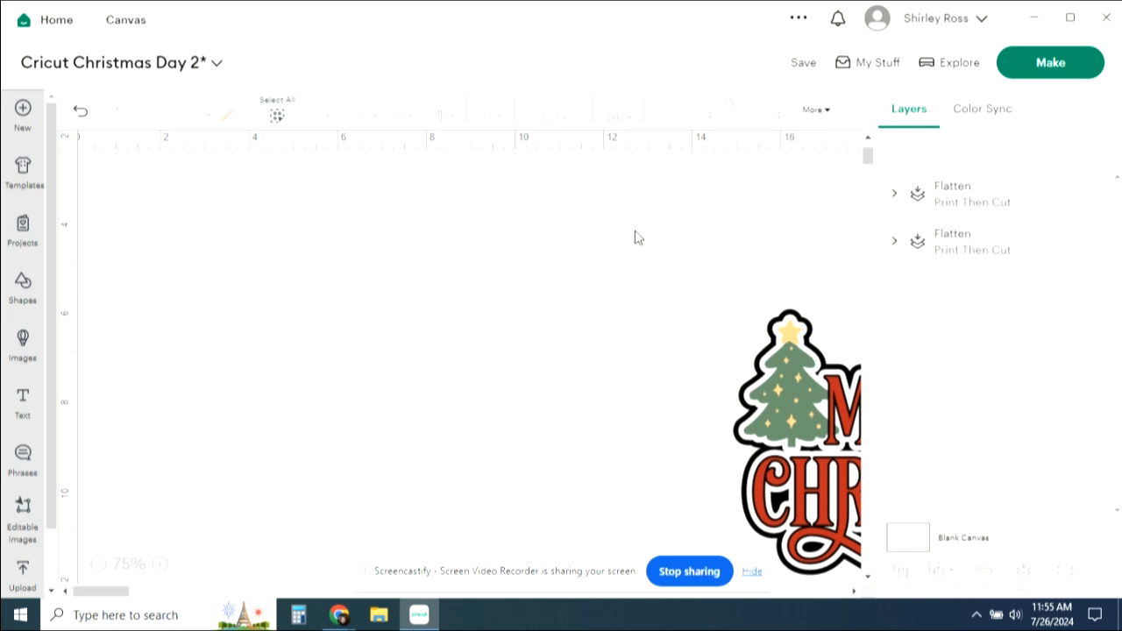